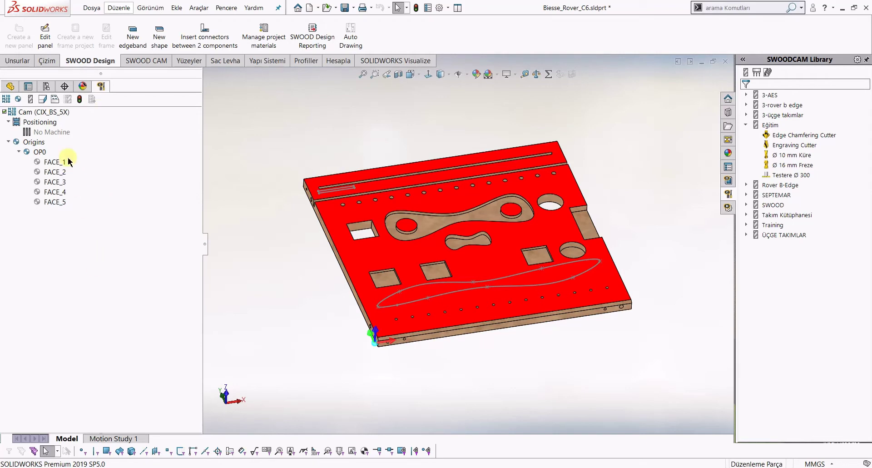
Widen the SWOOD CAM tools window's library tree, close it, and return to the SWOODCAM Library.
left_click(31, 102)
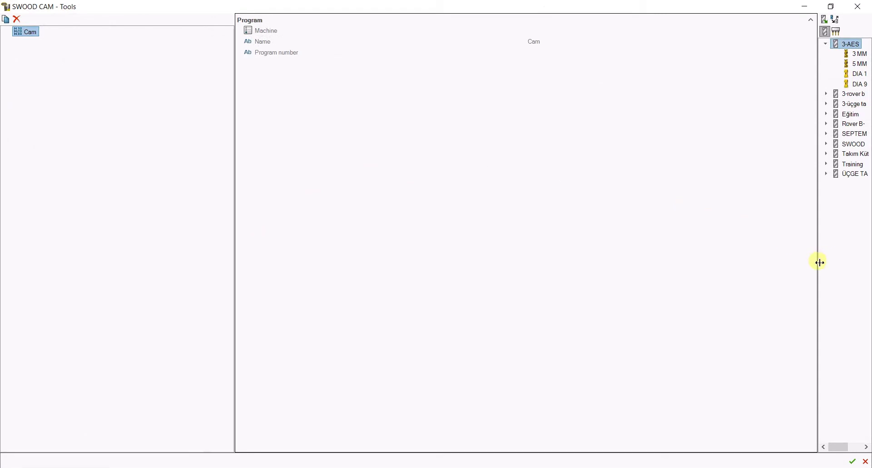
left_click_drag(819, 261, 733, 271)
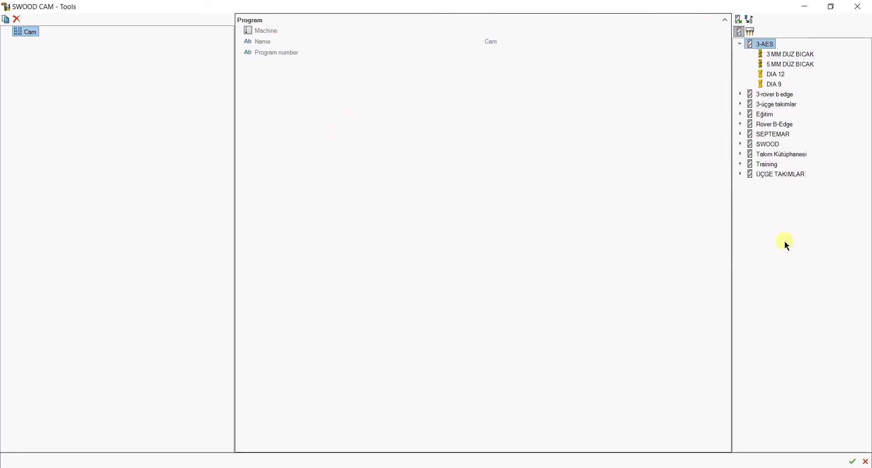
left_click(858, 6)
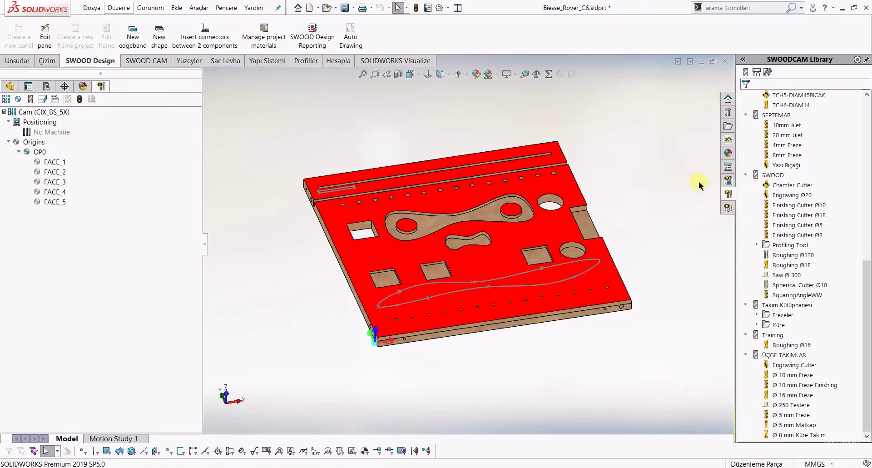
left_click(727, 180)
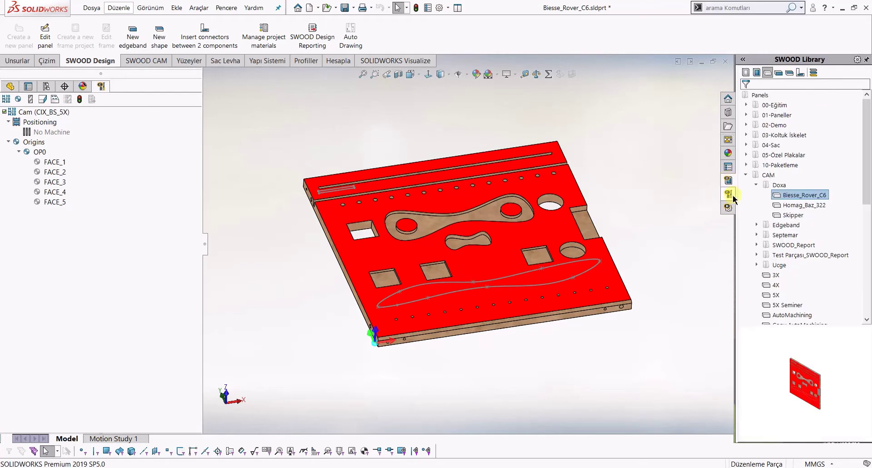
left_click(728, 194)
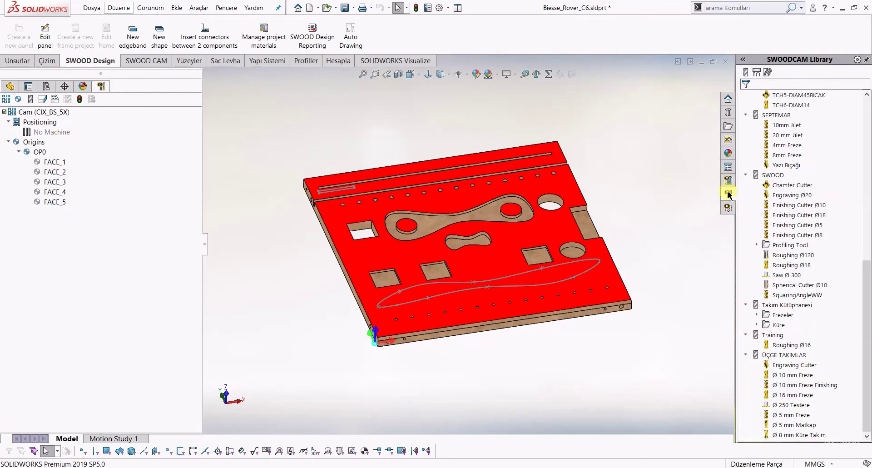
scroll(796, 208, "up", 10)
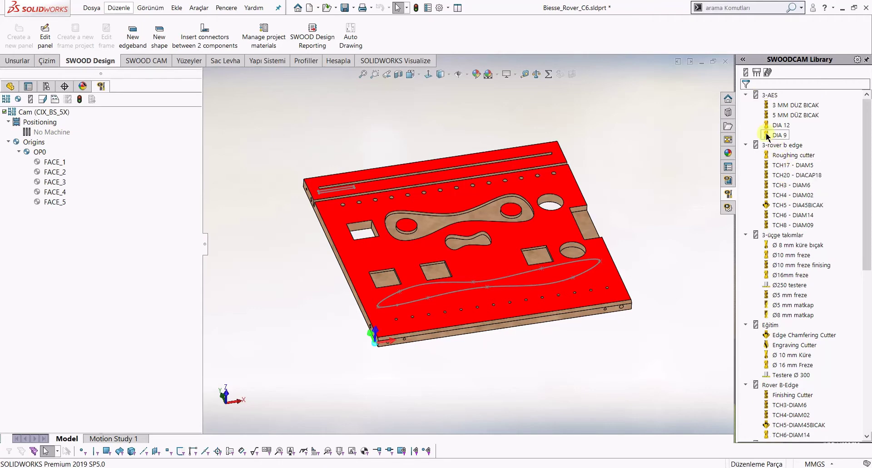
Collapse every library, from 3-rover b edge through ÜÇGE TAKIMLAR and Eğitim.
left_click(746, 105)
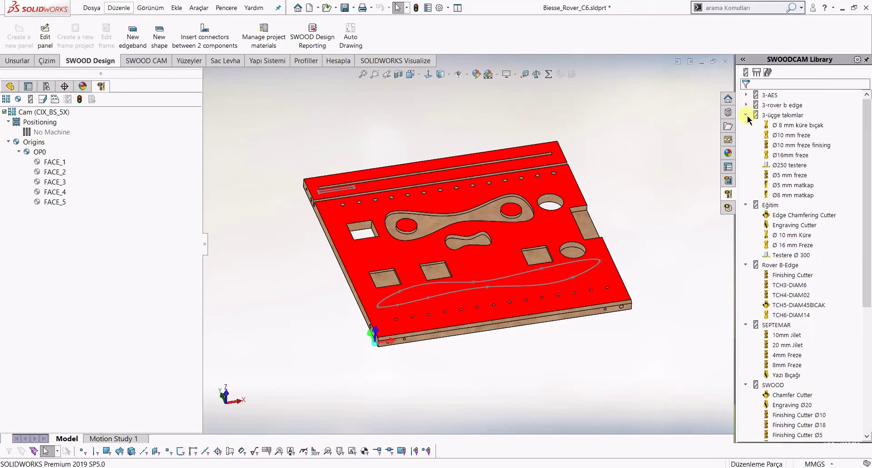
left_click(746, 115)
left_click(746, 185)
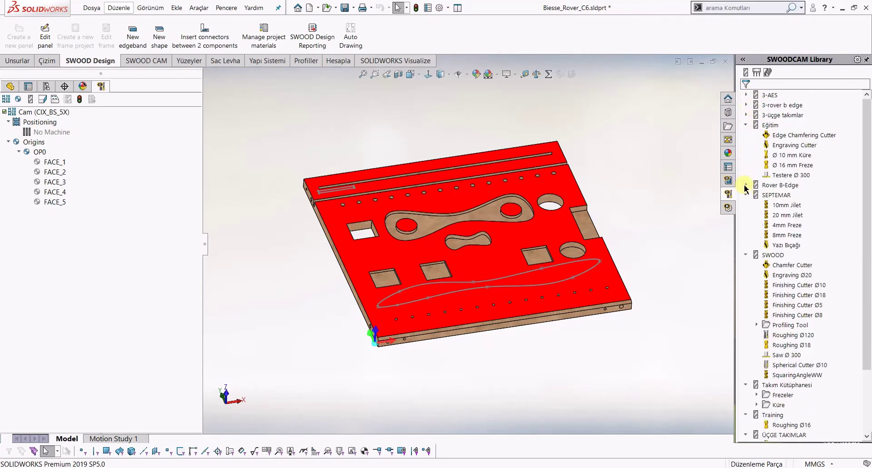
left_click(746, 195)
left_click(746, 205)
left_click(745, 215)
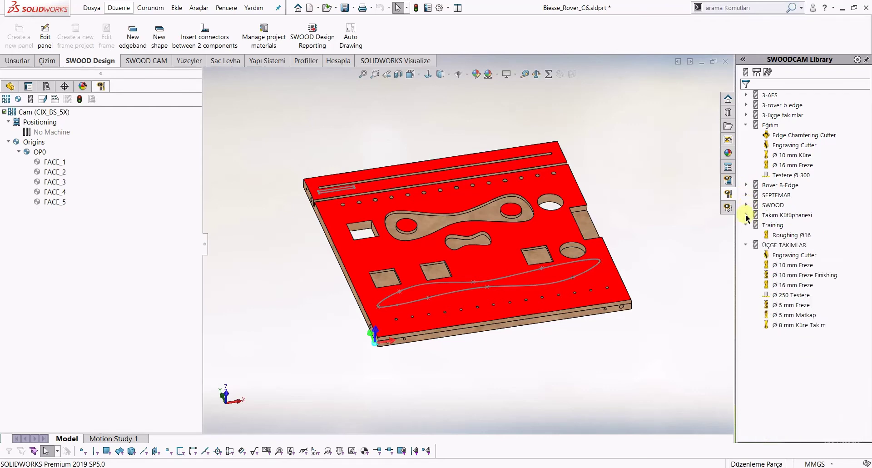
left_click(746, 225)
left_click(746, 234)
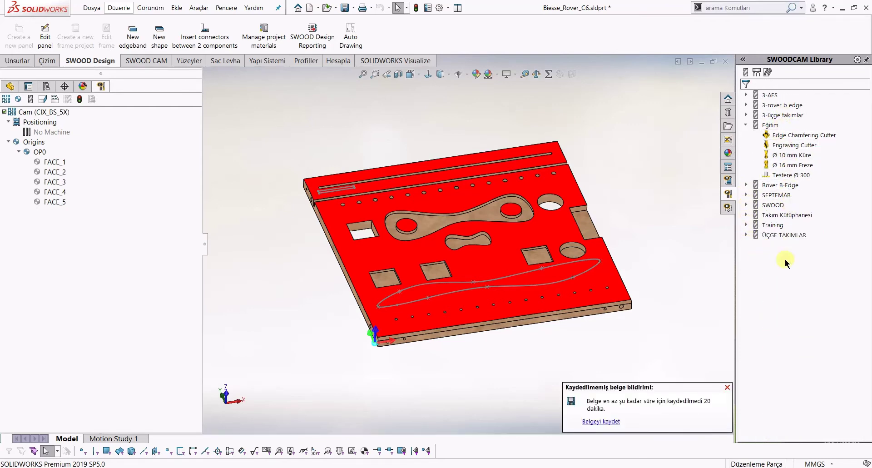
left_click(727, 387)
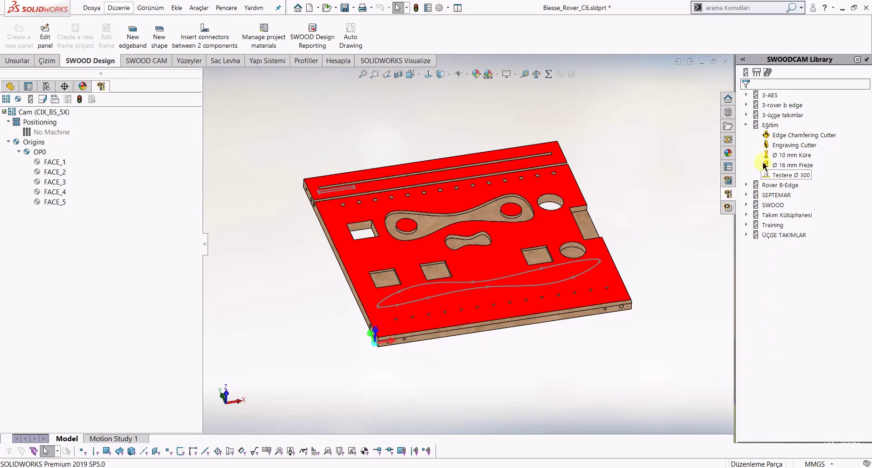
left_click(746, 125)
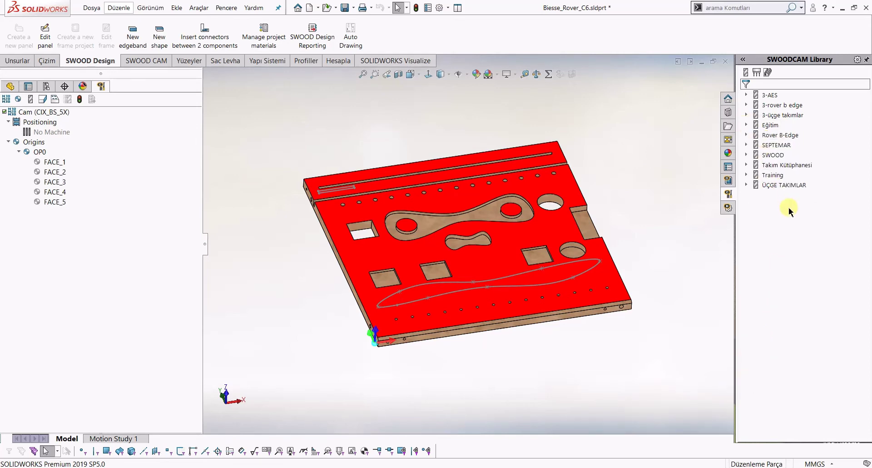
Open the Libraries configuration and add a new library under Tools Libraries.
double_click(767, 95)
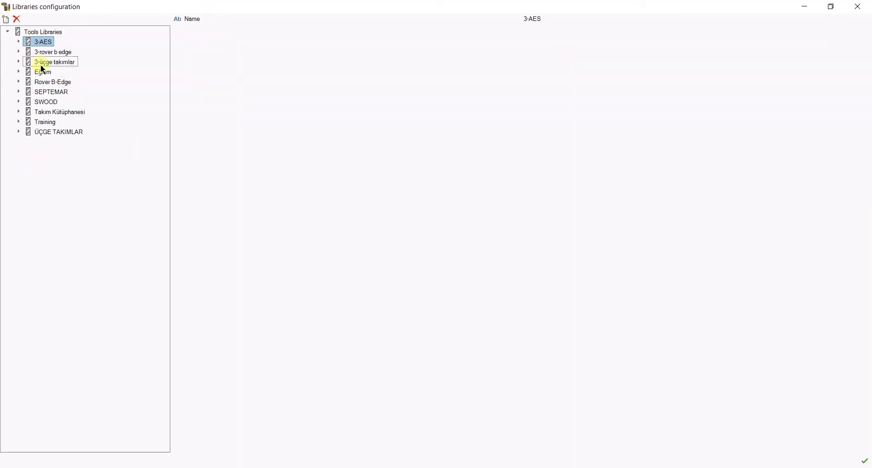
right_click(38, 31)
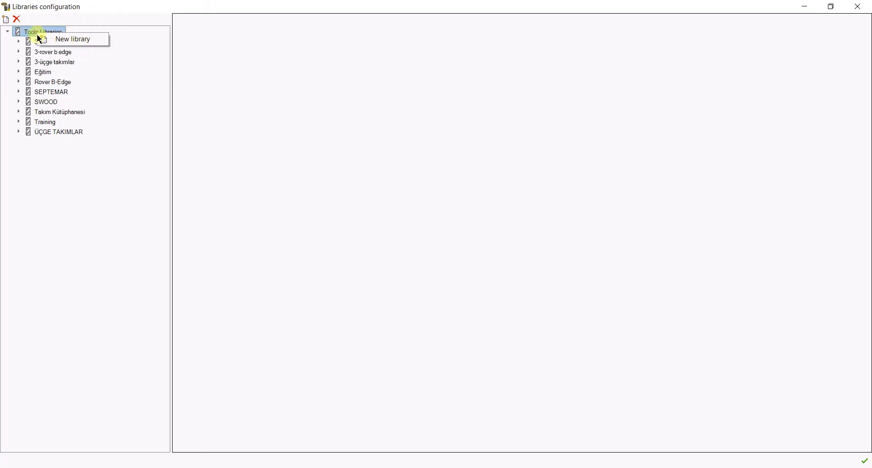
left_click(85, 42)
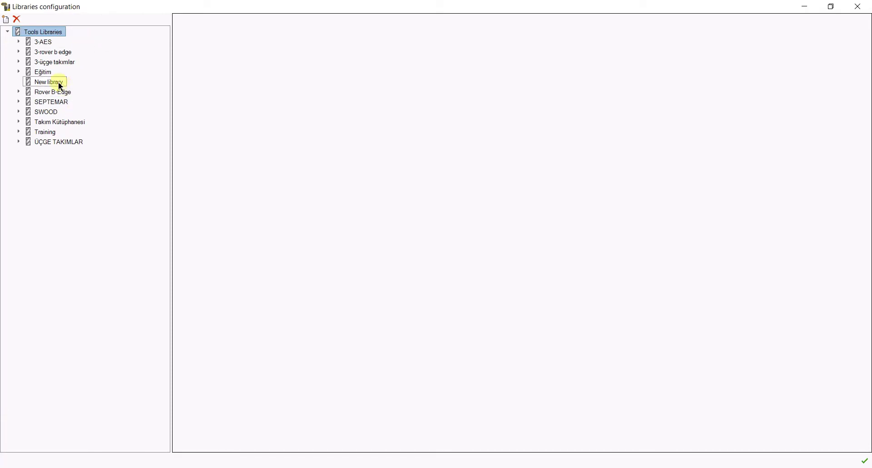
Rename the new library to 'Cam Eğitim Seti'.
left_click(59, 86)
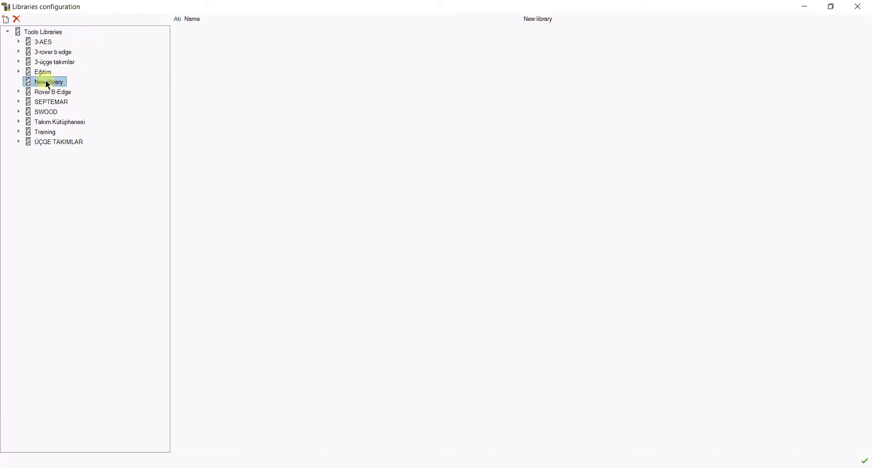
right_click(46, 82)
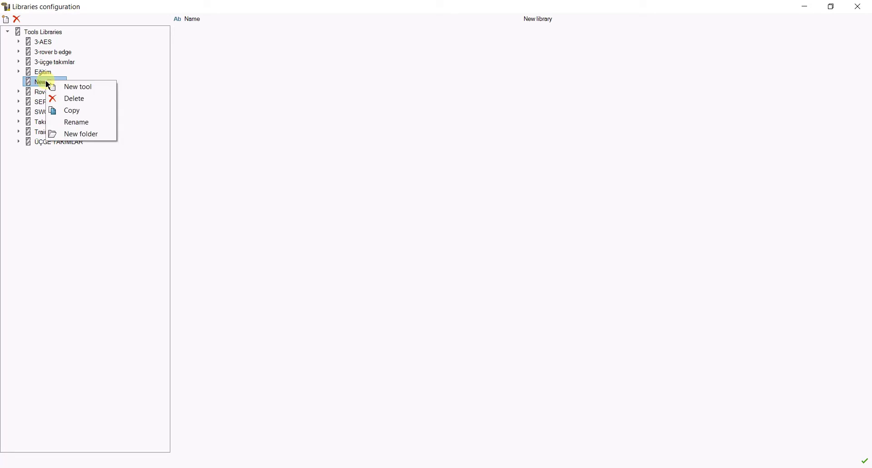
left_click(75, 122)
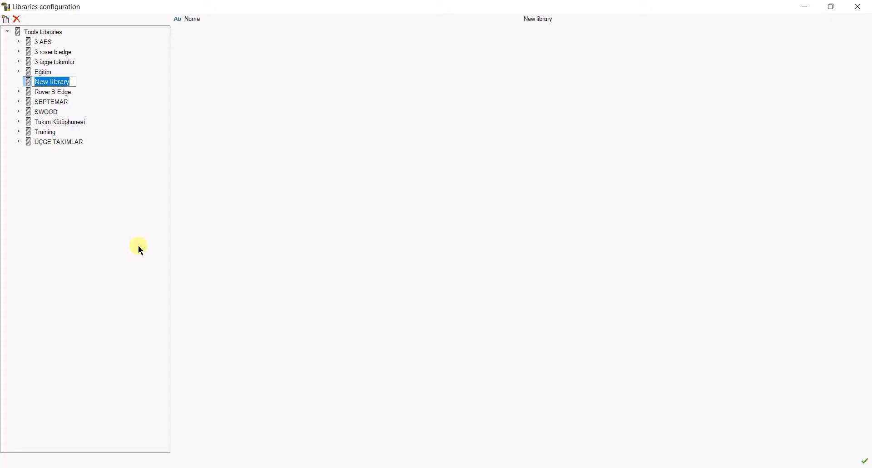
type("Cam ")
type("Eğ")
type("itim Seti")
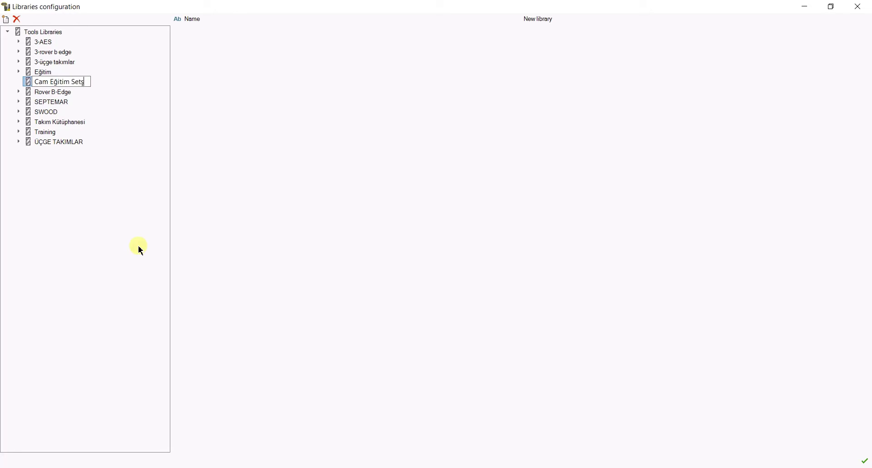
key("Return")
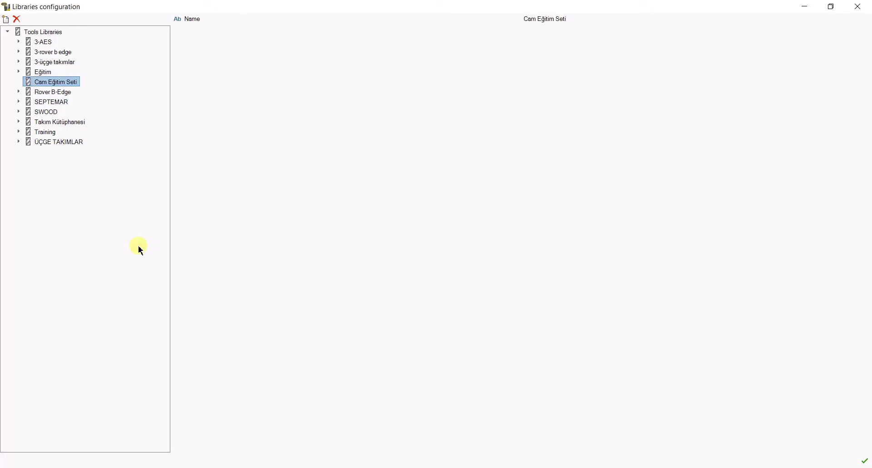
Add a new tool to Cam Eğitim Seti and select its Name and Tool Type fields.
left_click(69, 87)
right_click(60, 87)
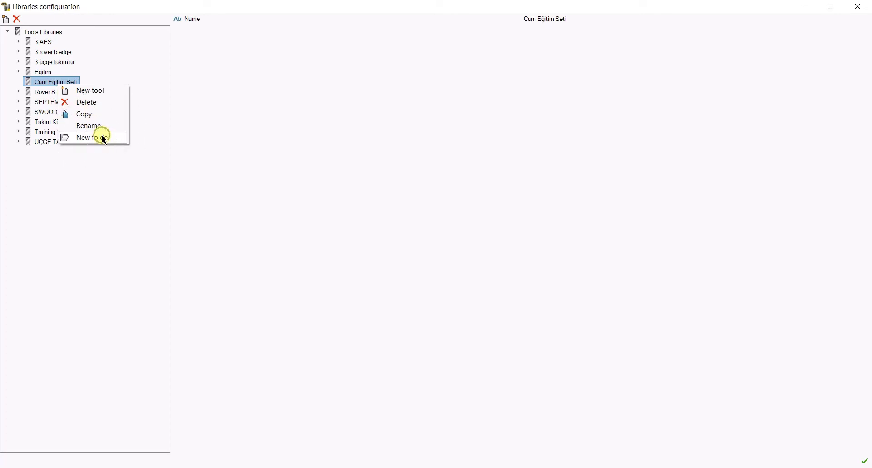
left_click(91, 96)
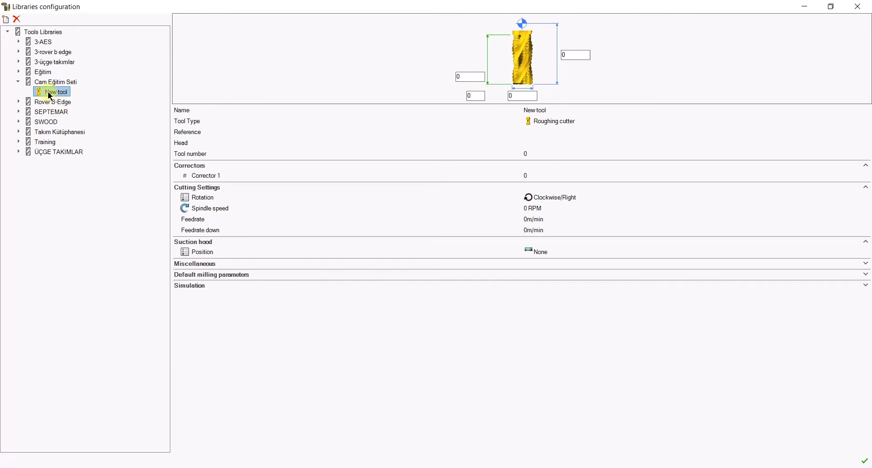
left_click(542, 109)
left_click(540, 110)
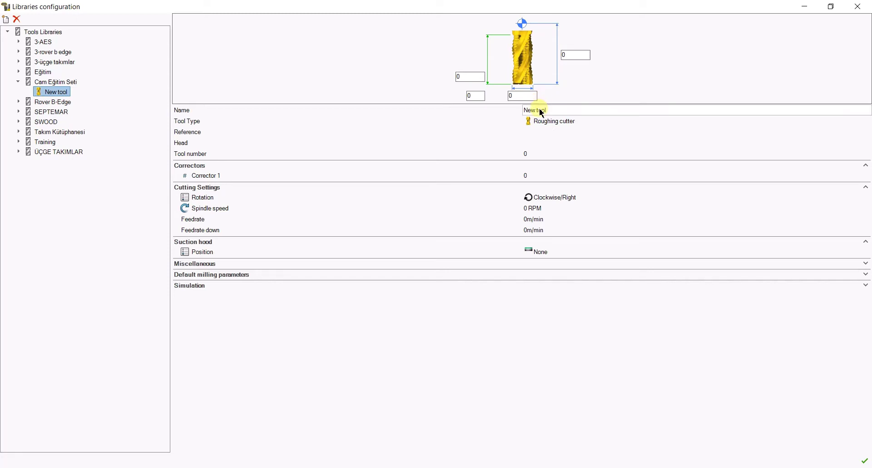
left_click(560, 121)
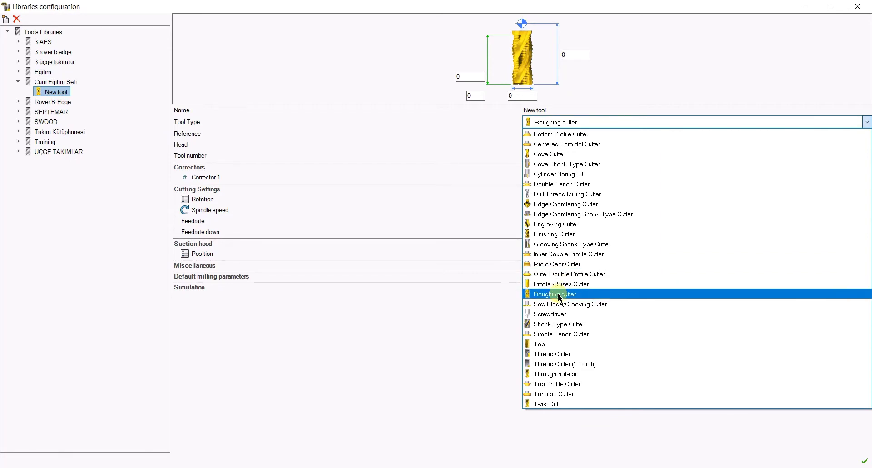
Set the new tool's type to Finishing Cutter from the cutter type list.
left_click(554, 234)
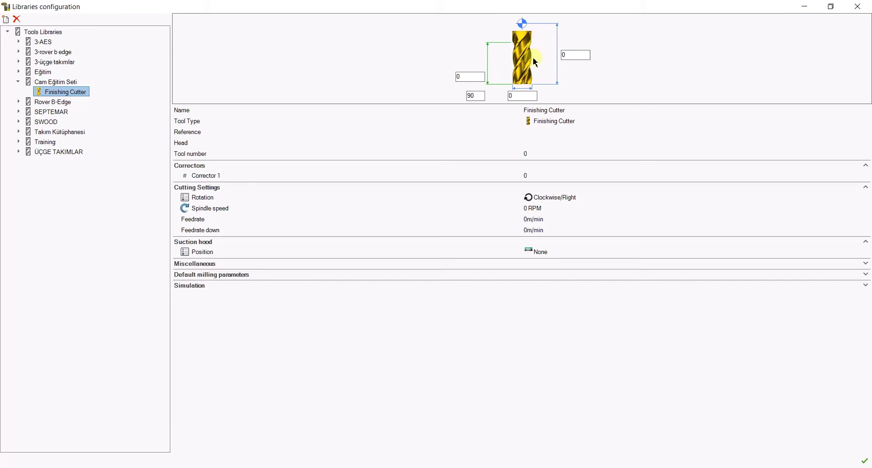
left_click(549, 123)
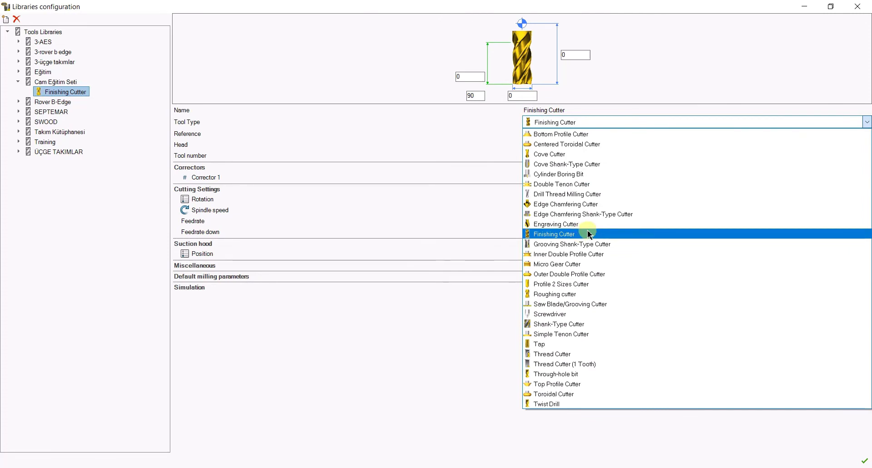
left_click(575, 294)
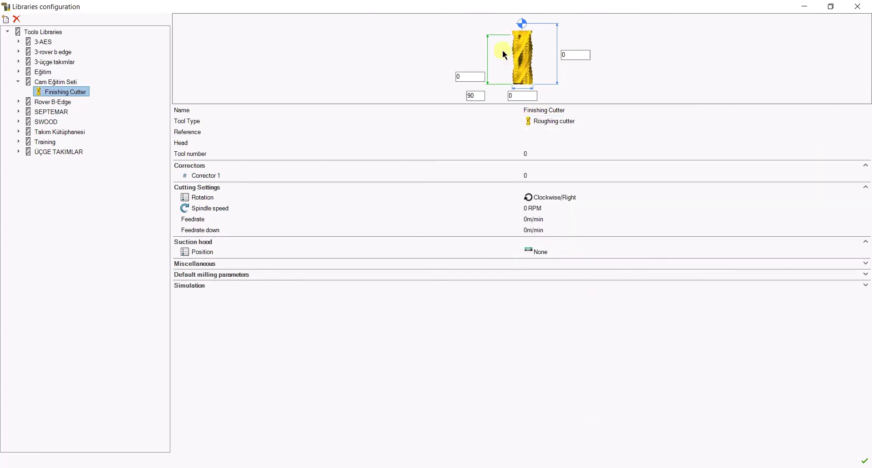
left_click(513, 80)
left_click(569, 126)
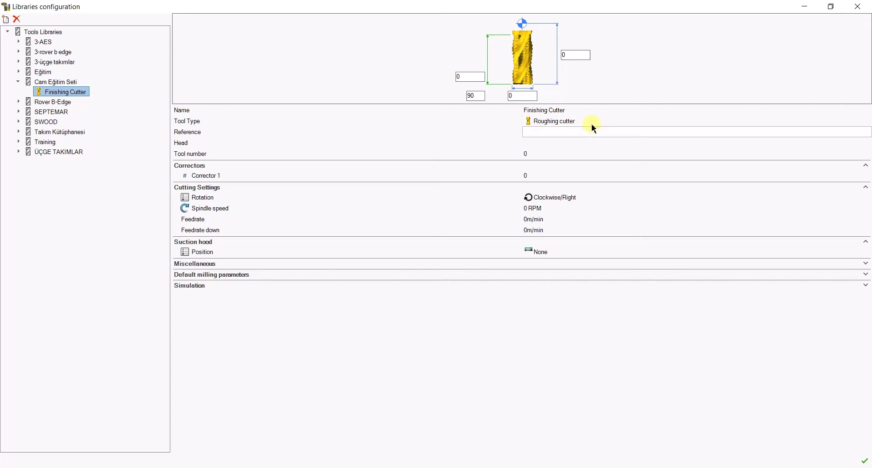
left_click(580, 122)
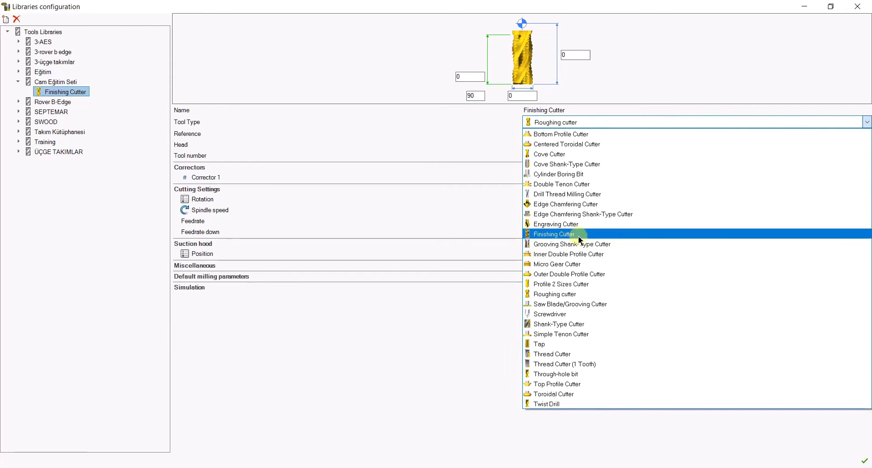
left_click(574, 234)
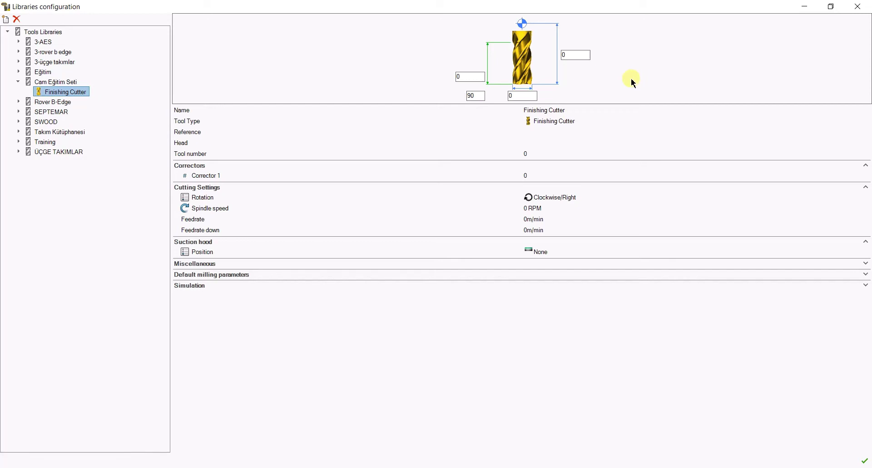
Give the cutter diameter 14, overall length 70 and shorter length 40.
left_click(535, 100)
key("BackSpace")
type("14")
left_click(585, 57)
key("BackSpace")
type("7")
type("0")
left_click(476, 76)
key("BackSpace")
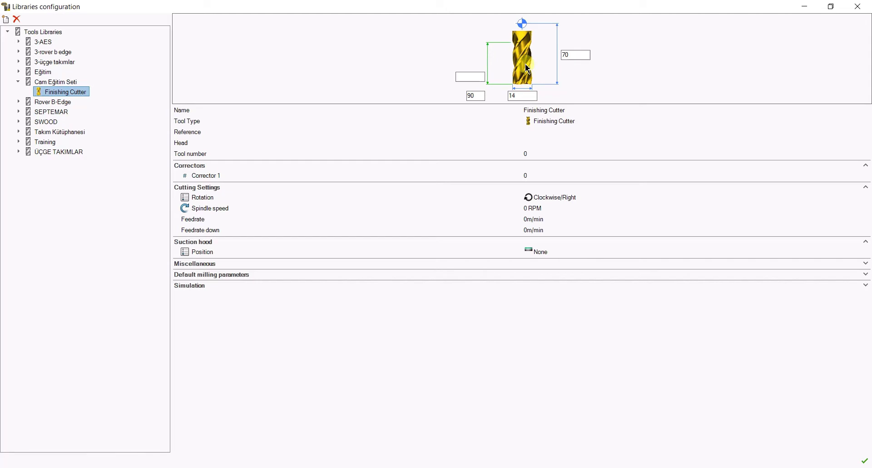
type("40")
left_click(477, 95)
left_click(525, 99)
Name the tool 'Ø 14 mm Freze'.
left_click(547, 111)
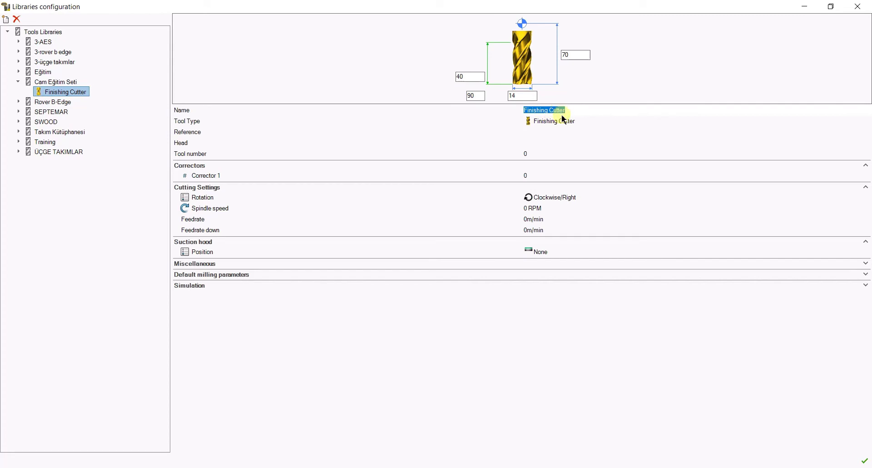
type("14")
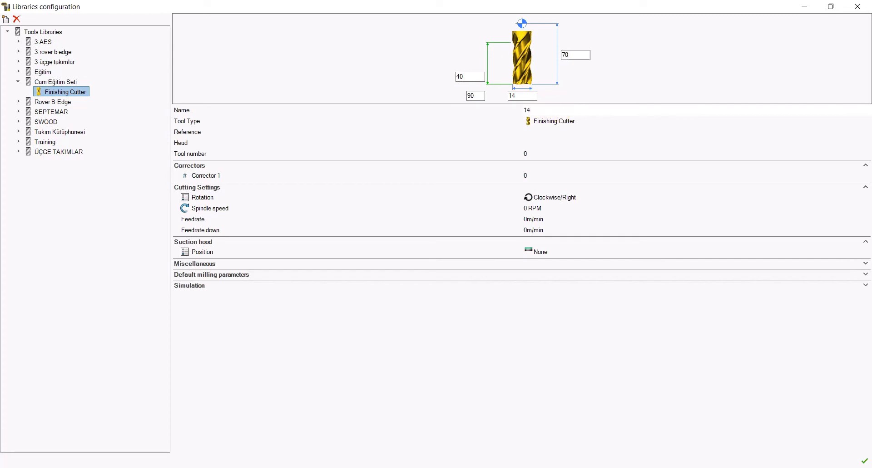
type(" mm")
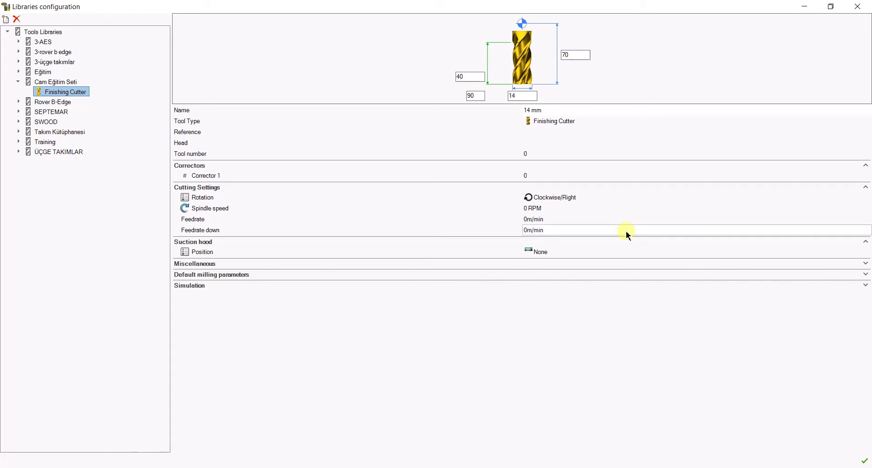
left_click(550, 110)
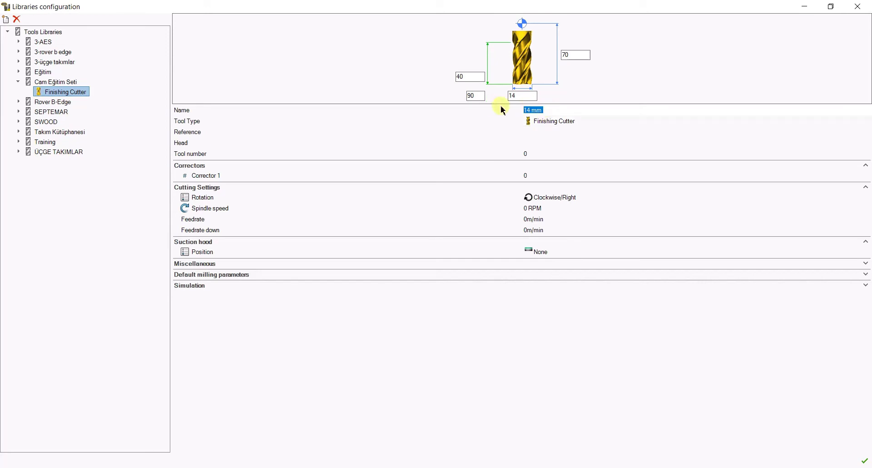
type("Ø")
type(" 14")
type(" mm")
type(" Freze")
Enter reference T01 and head 01 for the cutter.
left_click(502, 109)
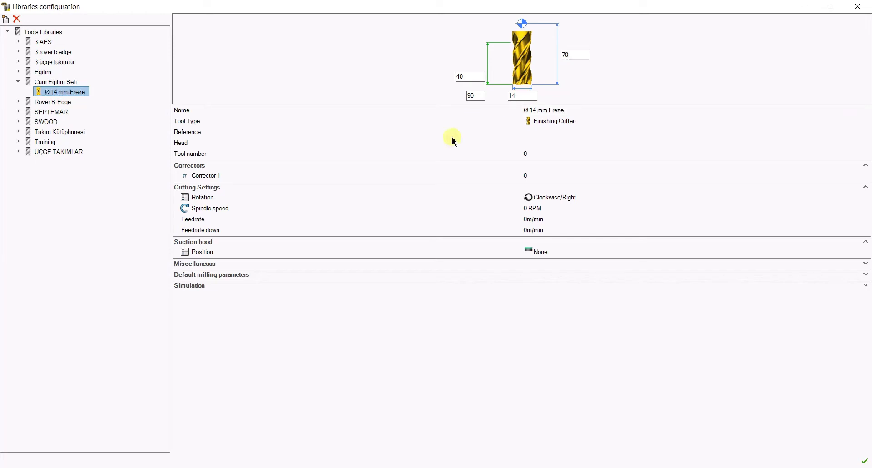
left_click(536, 133)
type("T")
type("01")
left_click(534, 145)
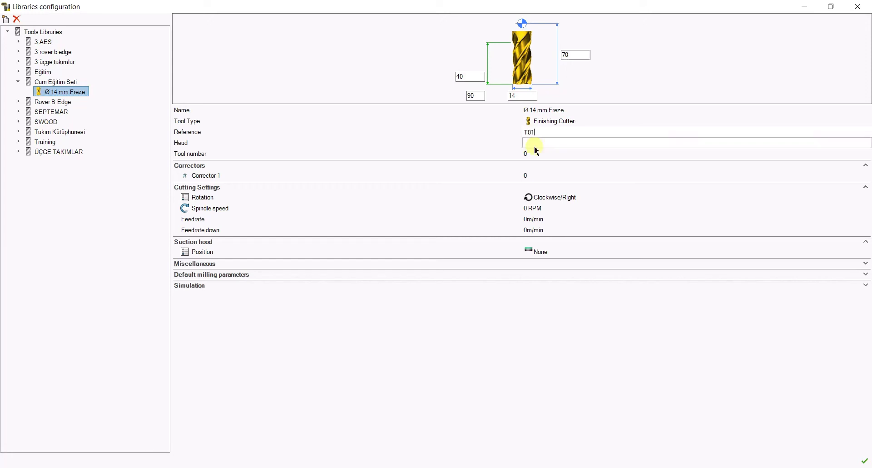
type("01")
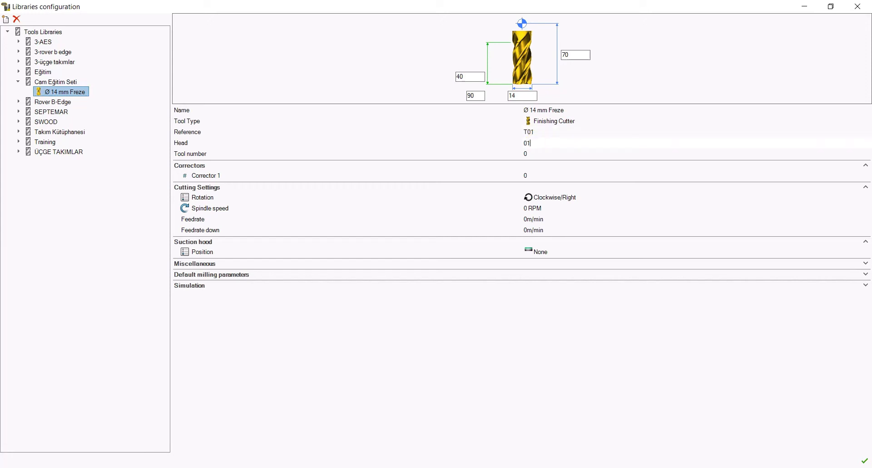
Set the tool number to 1 and begin editing Corrector 1.
left_click(544, 154)
left_click(542, 136)
left_click(542, 153)
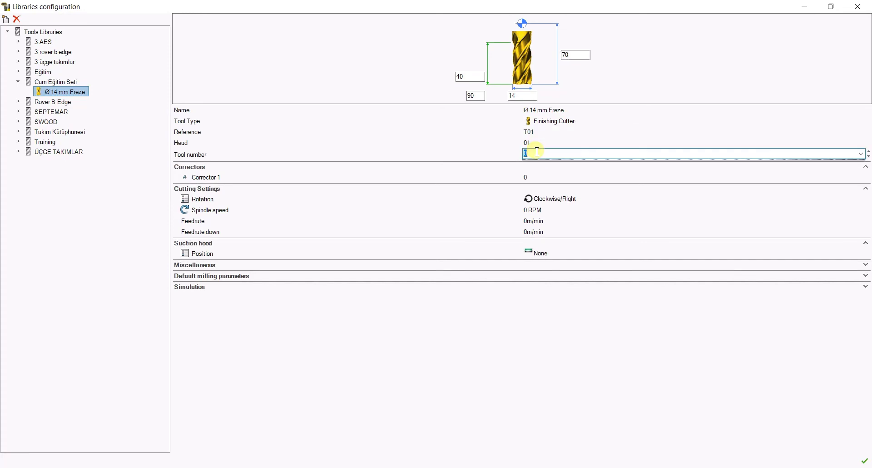
type("T01")
left_click(527, 153)
key("BackSpace")
left_click(537, 134)
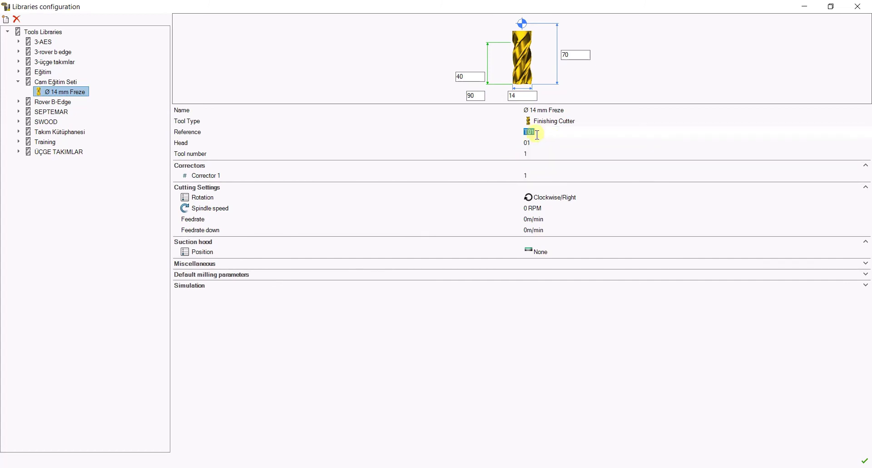
left_click(546, 177)
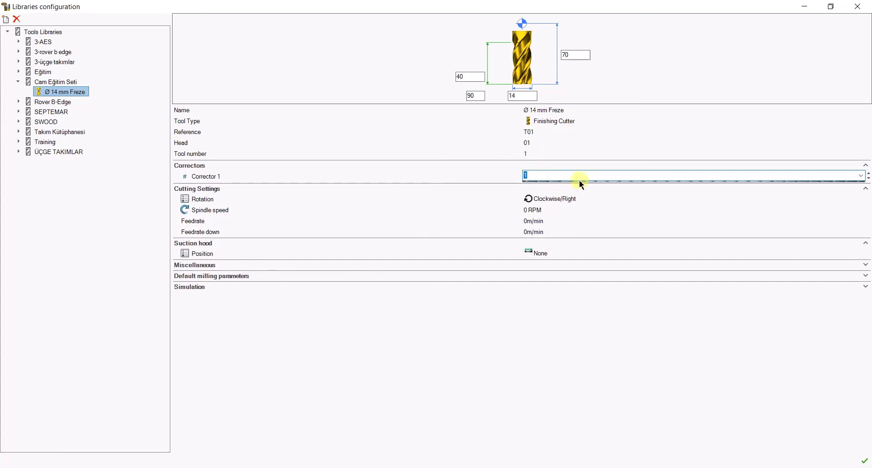
Confirm Corrector 1 as 1 and keep rotation at Clockwise/Right.
left_click(557, 295)
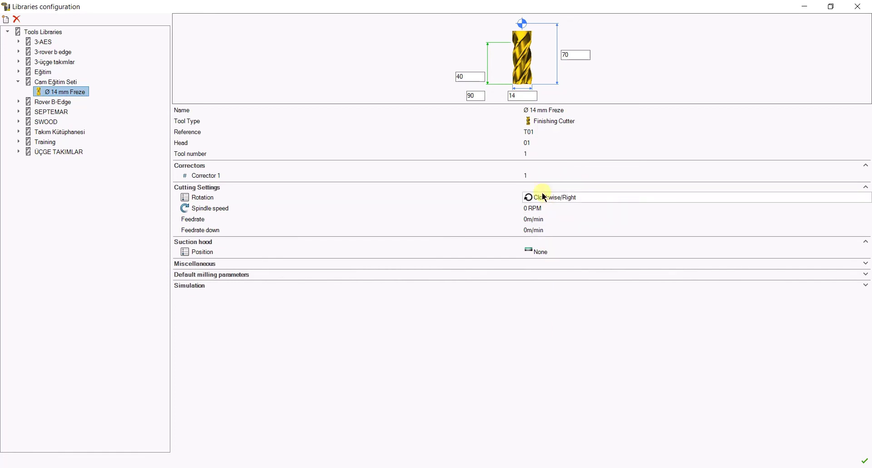
left_click(543, 180)
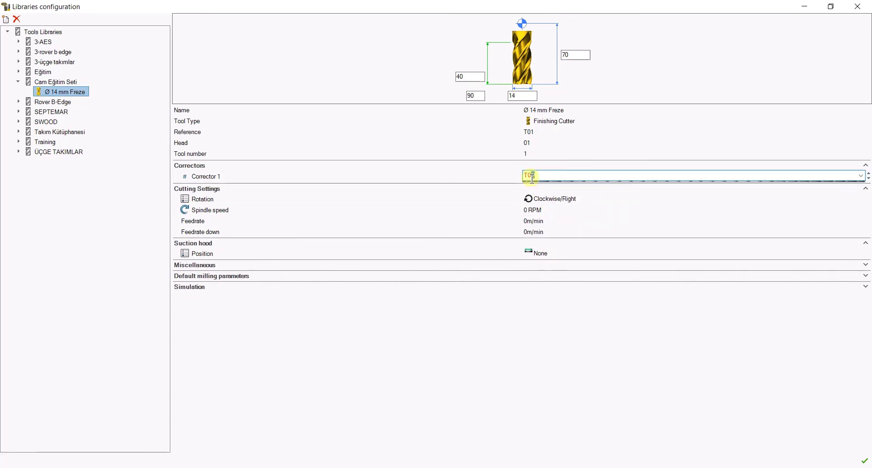
left_click(537, 338)
left_click(557, 198)
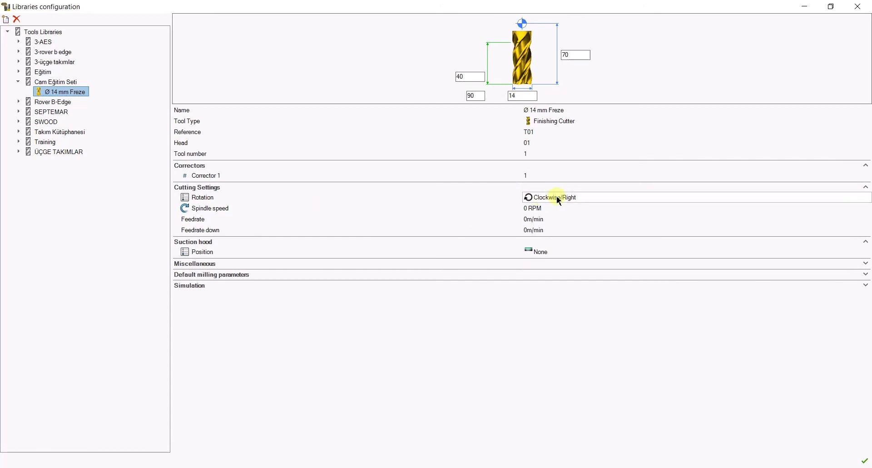
left_click(558, 198)
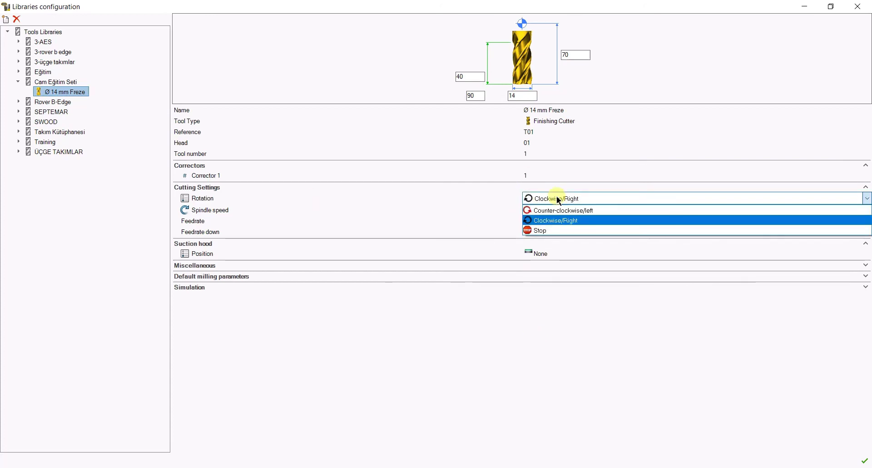
left_click(550, 221)
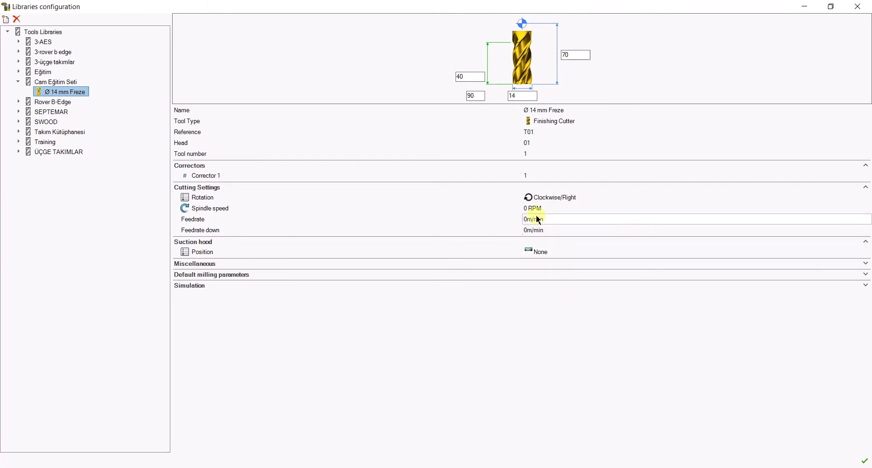
Set spindle speed 12000 RPM, feedrate 7 m/min and feedrate down 3.5 m/min.
left_click(543, 210)
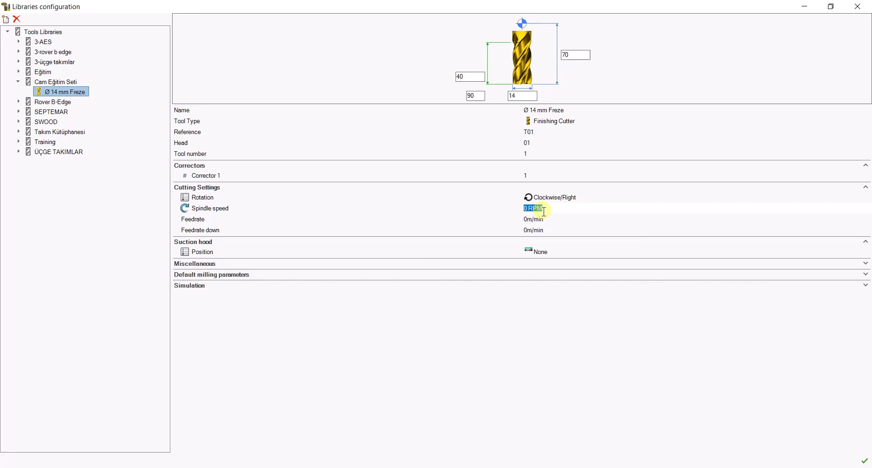
type("12000")
left_click(539, 221)
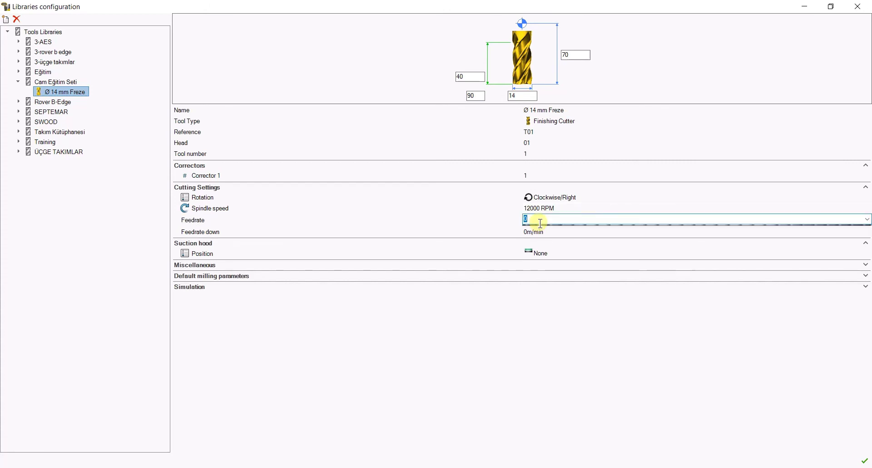
type("7")
key("Return")
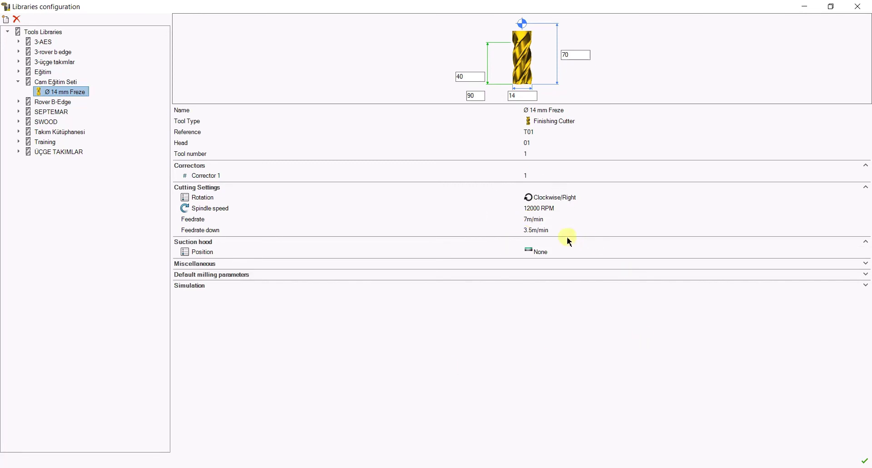
left_click(551, 234)
left_click(550, 234)
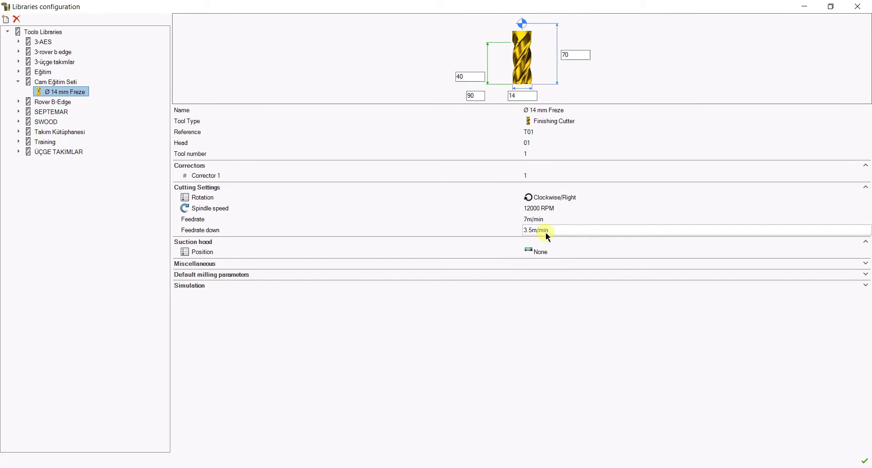
left_click(549, 236)
left_click(558, 236)
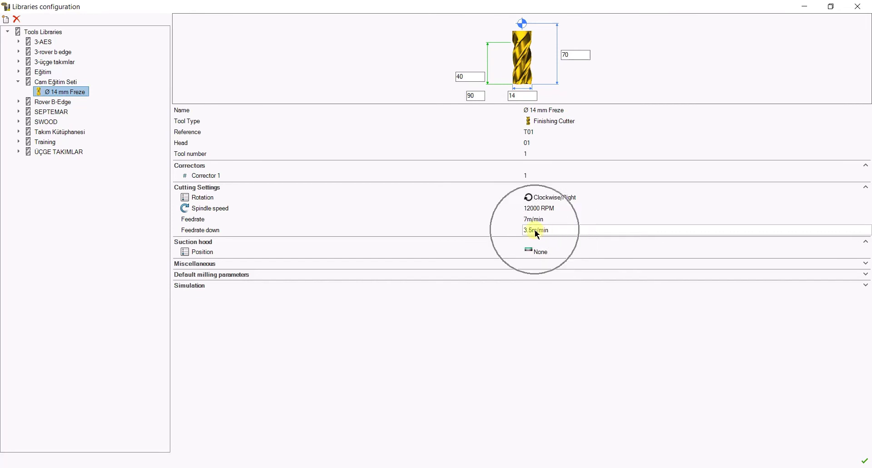
left_click(543, 251)
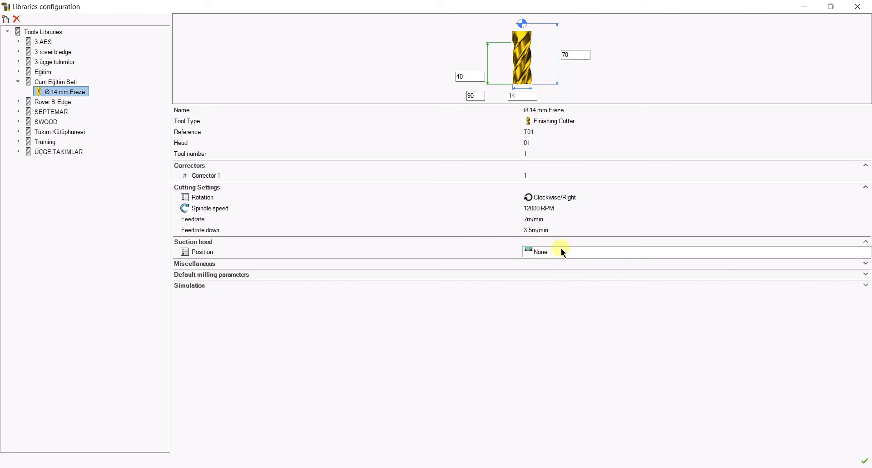
Try suction hood Position Custom with a Height of 20.
left_click(562, 249)
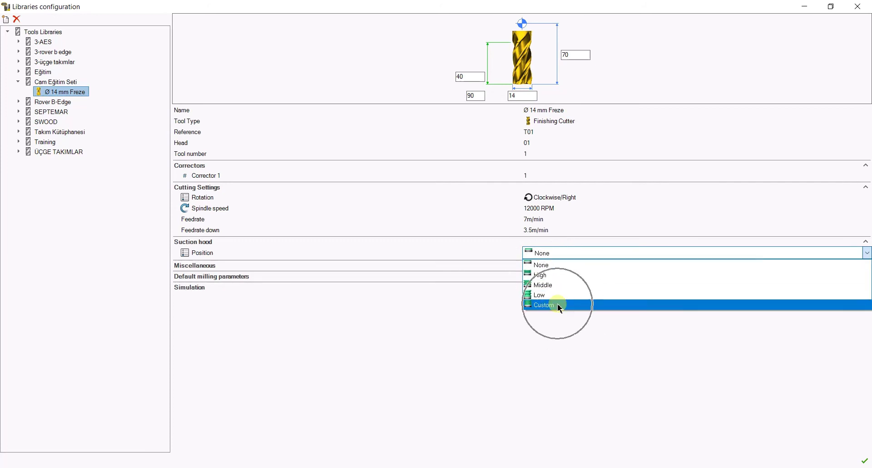
left_click(560, 307)
left_click(528, 264)
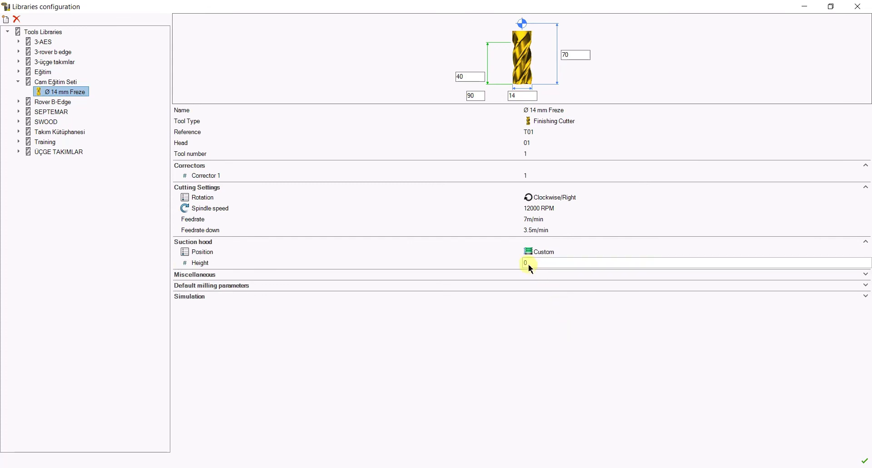
left_click(528, 263)
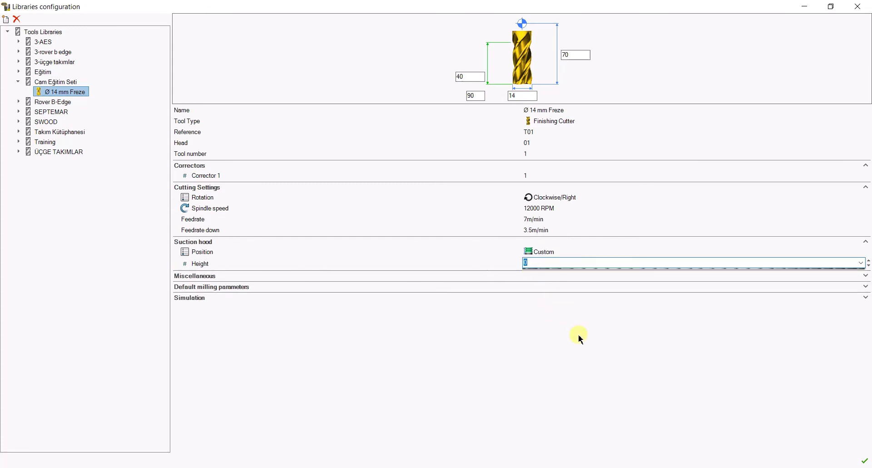
type("20")
key("Return")
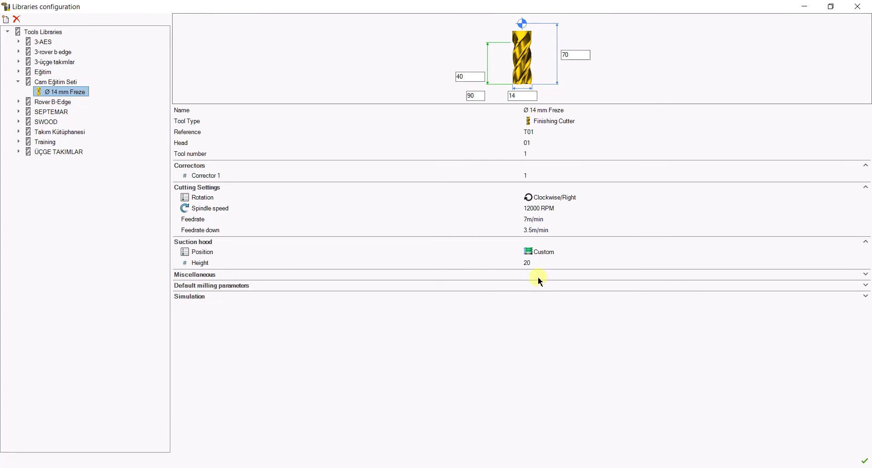
Switch suction hood Position back to None and expand the Miscellaneous settings.
left_click(534, 252)
left_click(534, 251)
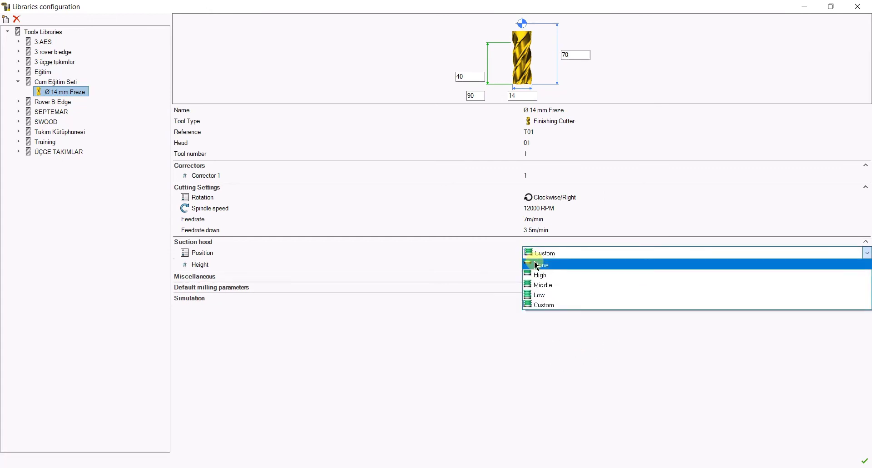
left_click(537, 263)
left_click(540, 257)
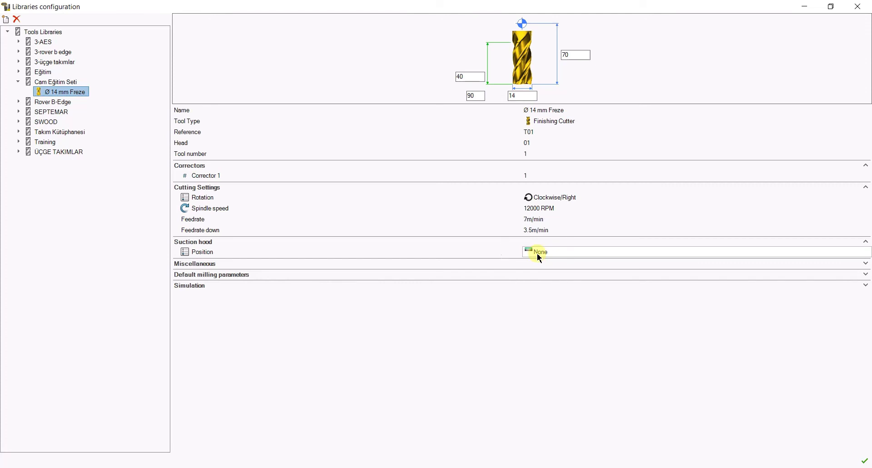
left_click(545, 263)
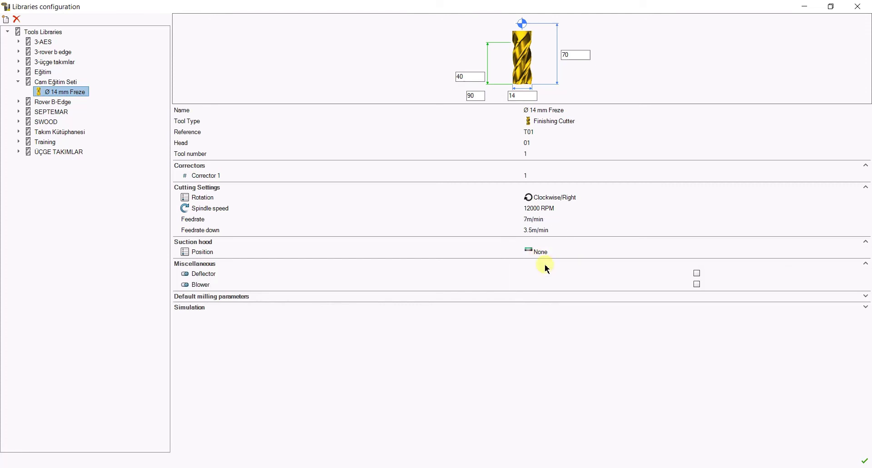
Set Default milling parameters to an Upcut milling cut with 6 mm maximum depth.
left_click(592, 301)
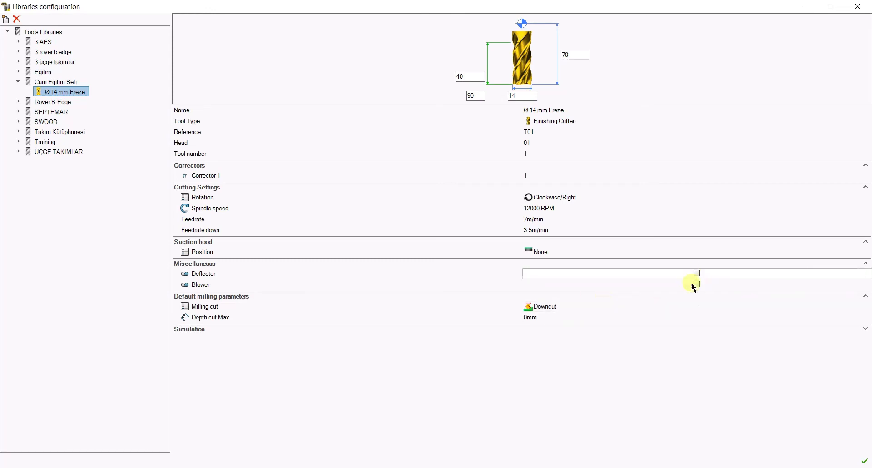
left_click(550, 306)
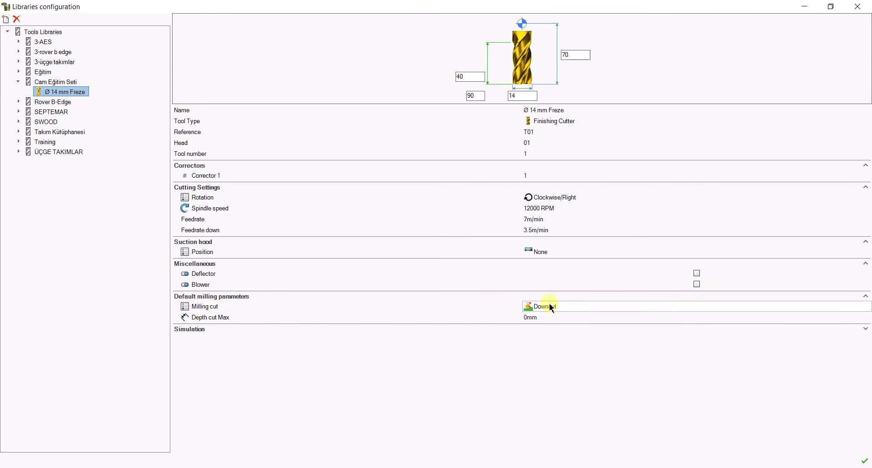
left_click(578, 306)
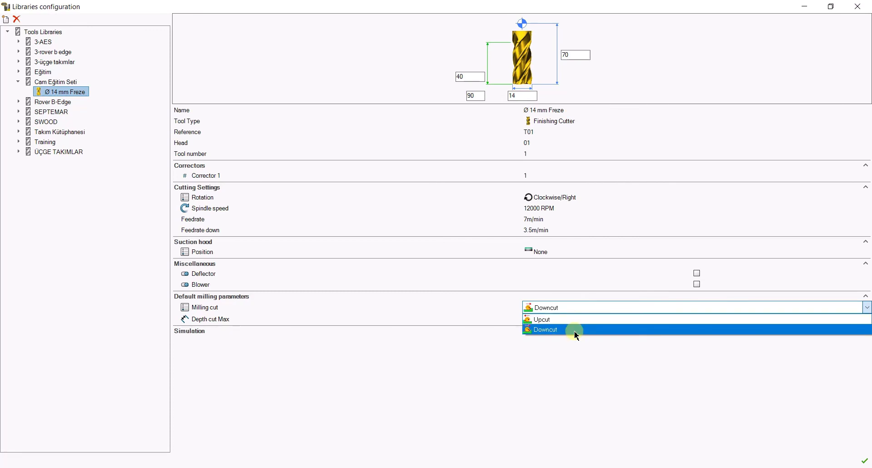
left_click(573, 319)
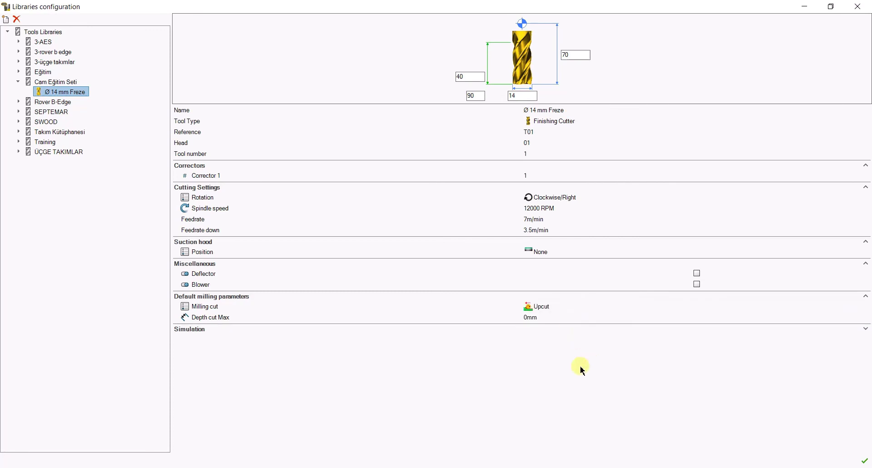
left_click(553, 319)
type("6")
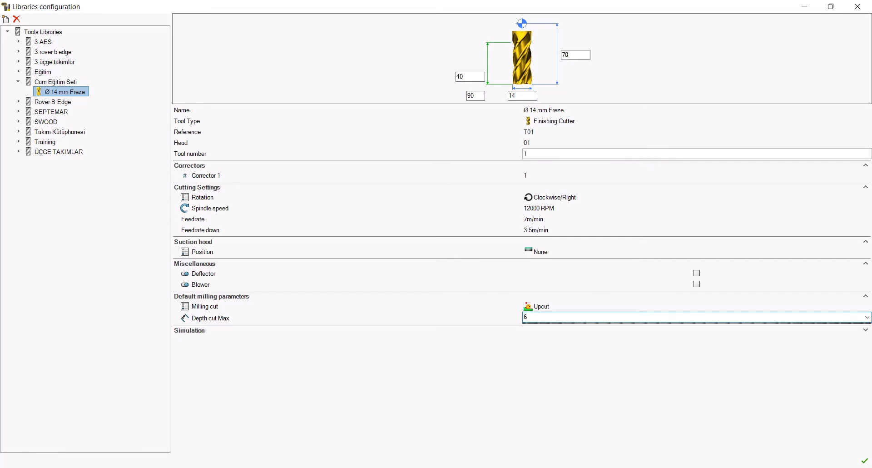
key("Return")
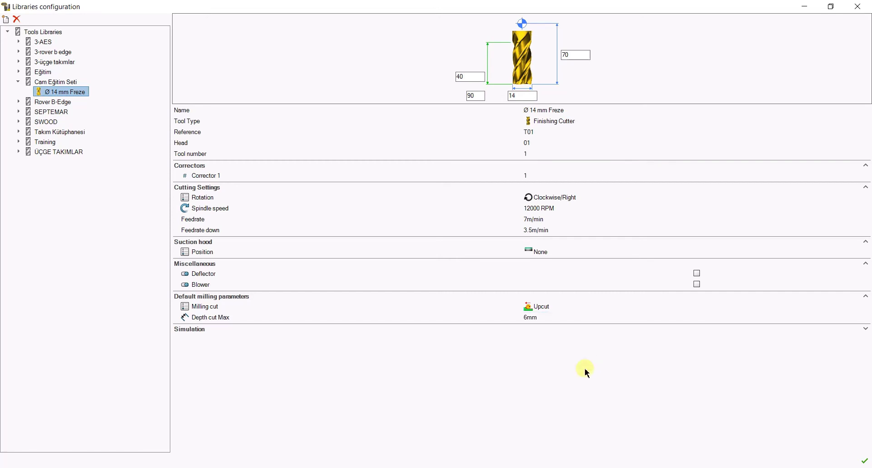
left_click(569, 329)
Close the configuration and check Ø 14 mm Freze under Cam Eğitim Seti.
left_click(865, 461)
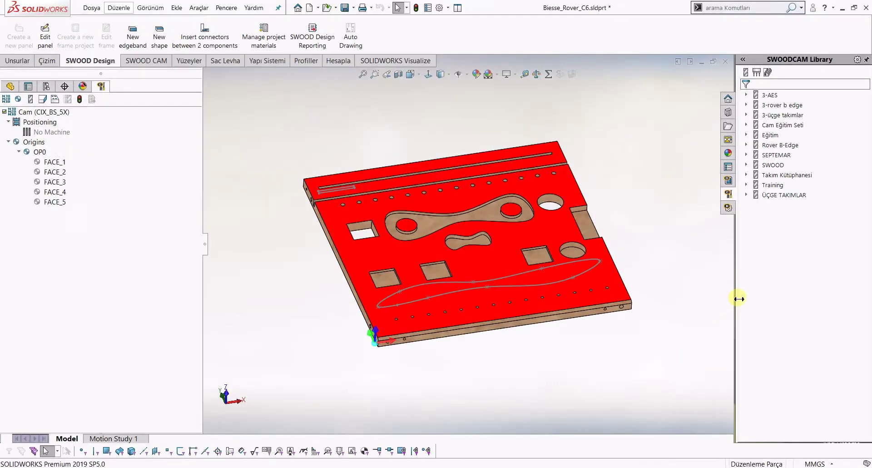
left_click(746, 125)
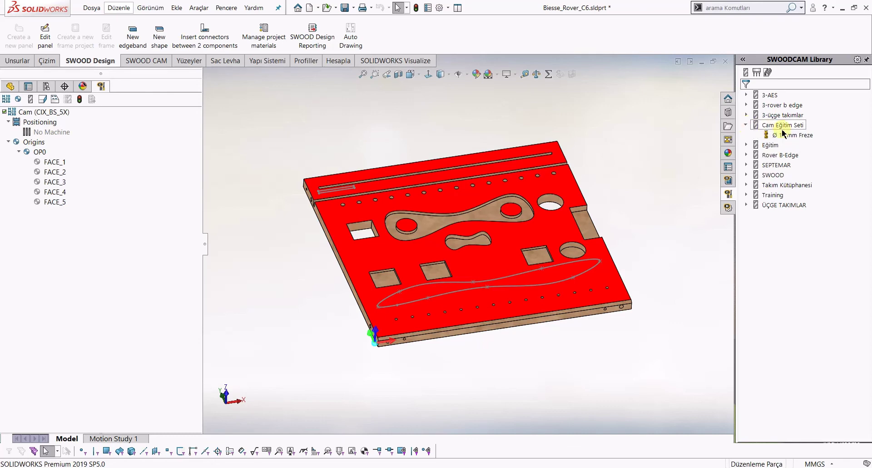
left_click(790, 135)
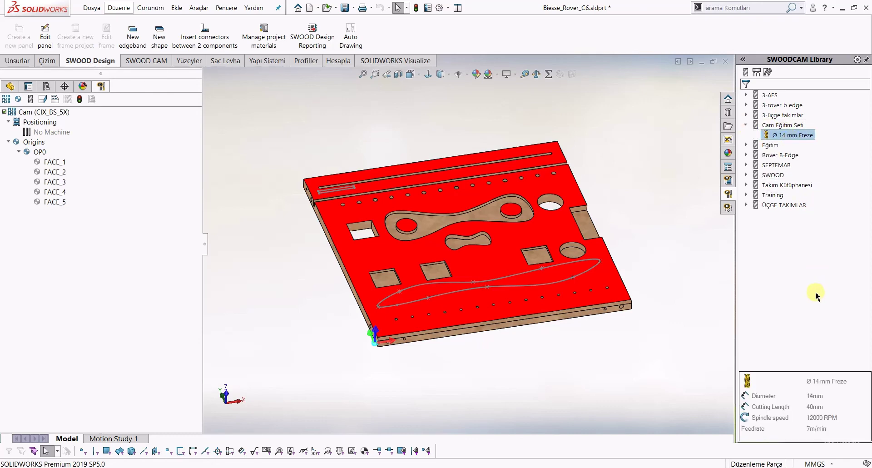
Reopen Cam Eğitim Seti via Edit and expand it to show its tools.
right_click(782, 125)
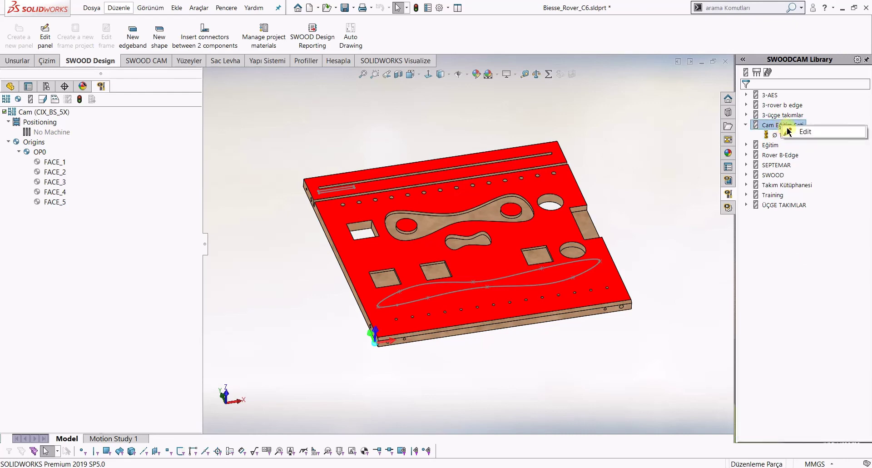
left_click(800, 131)
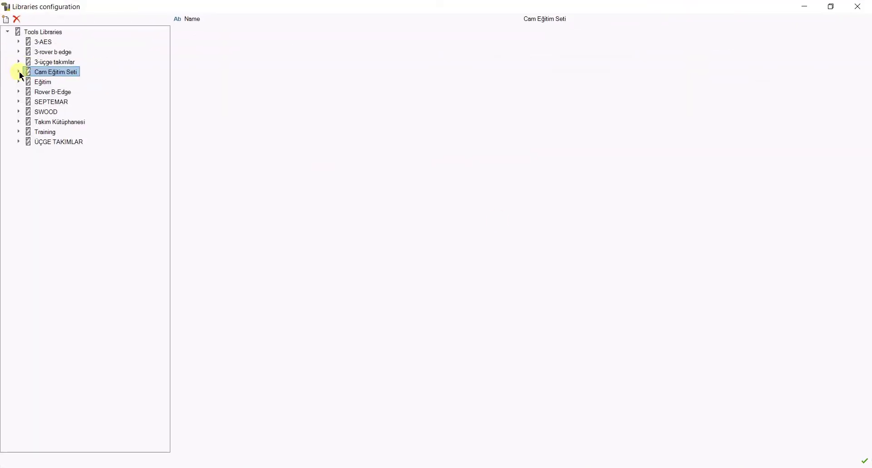
left_click(19, 72)
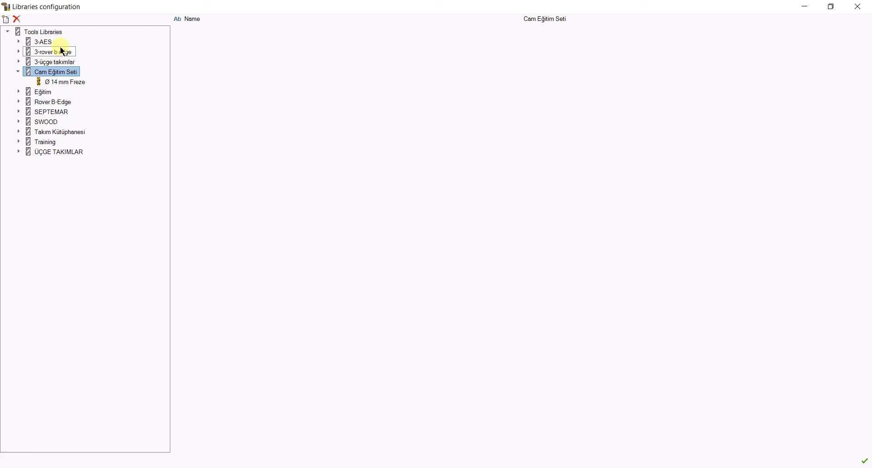
Add a new tool to the Cam Eğitim Seti library and set its type to Twist Drill.
right_click(51, 71)
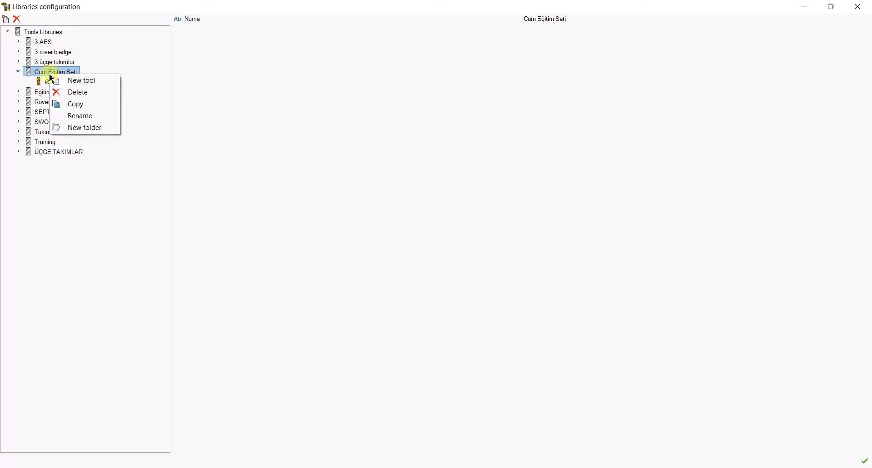
left_click(76, 82)
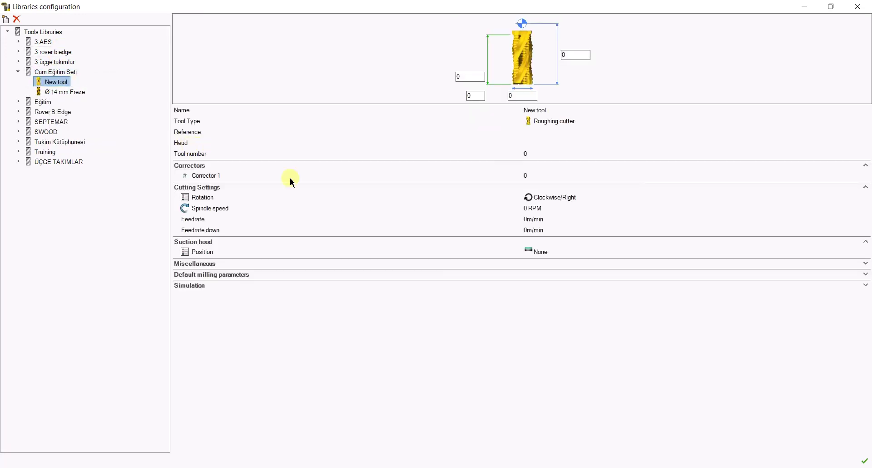
left_click(576, 121)
left_click(576, 121)
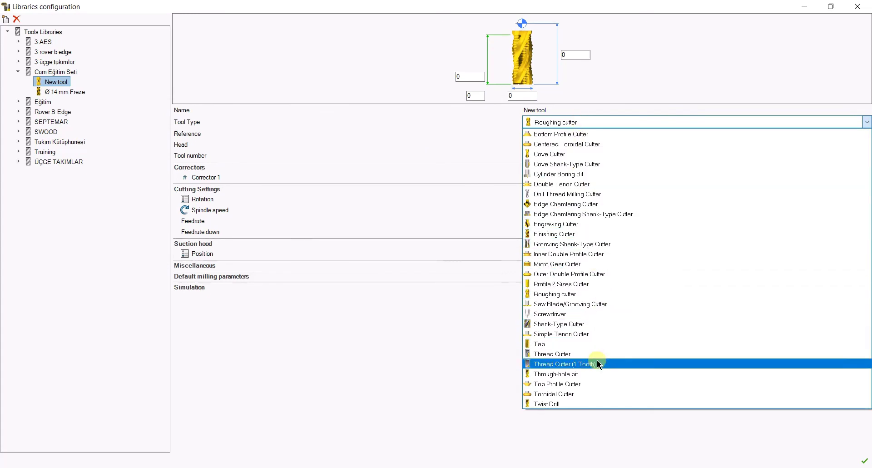
left_click(583, 404)
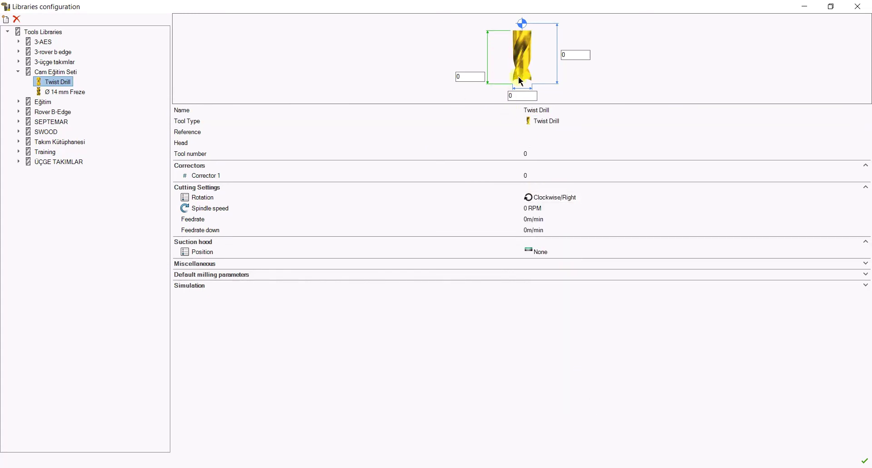
left_click(553, 122)
left_click(553, 123)
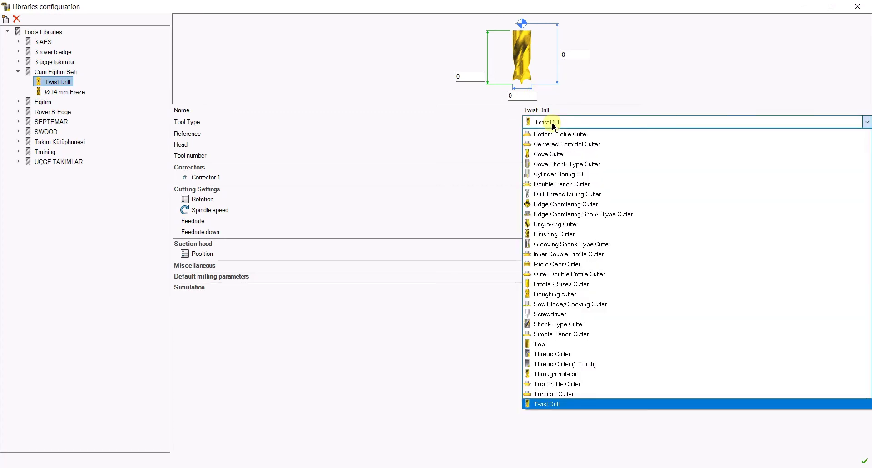
left_click(551, 404)
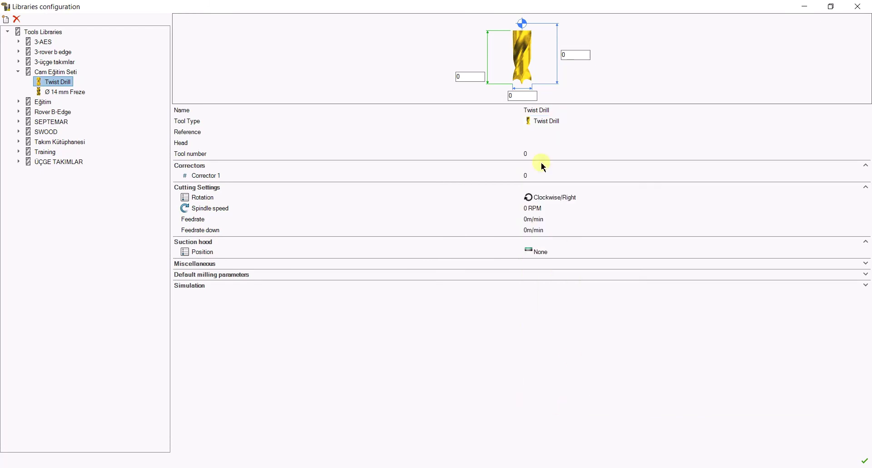
Give the twist drill diameter 8 and lengths 70 and 40, and start naming it Ø8 mm.
double_click(522, 96)
right_click(518, 95)
key("Delete")
type("8")
double_click(572, 55)
double_click(477, 77)
type("4")
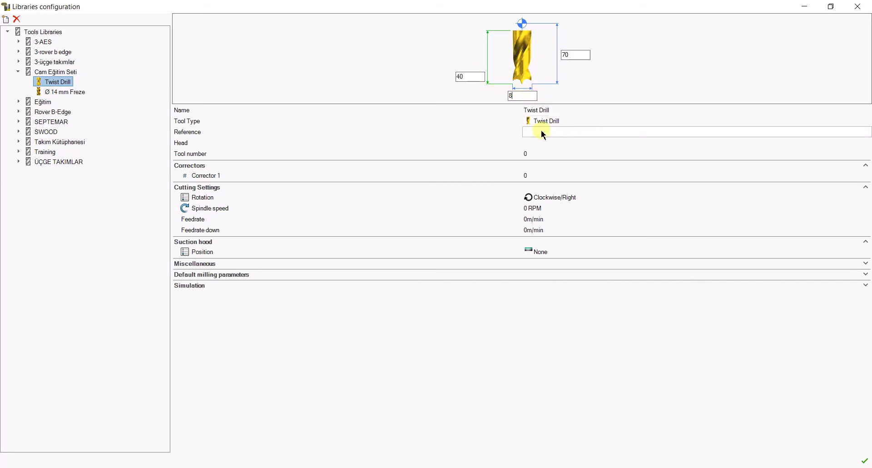
left_click(539, 111)
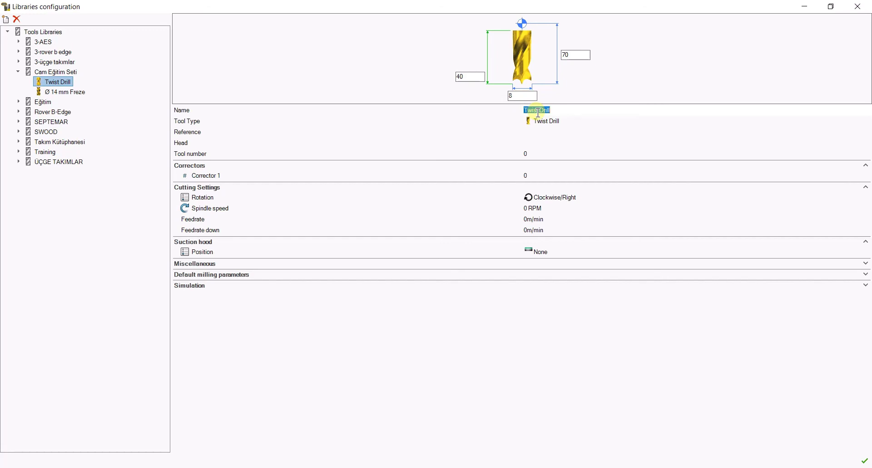
type("Ø8 mm Düz Matkap")
Finish the drill name 'Ø8 mm Düz Matkap' and enter reference T02.
left_click(537, 111)
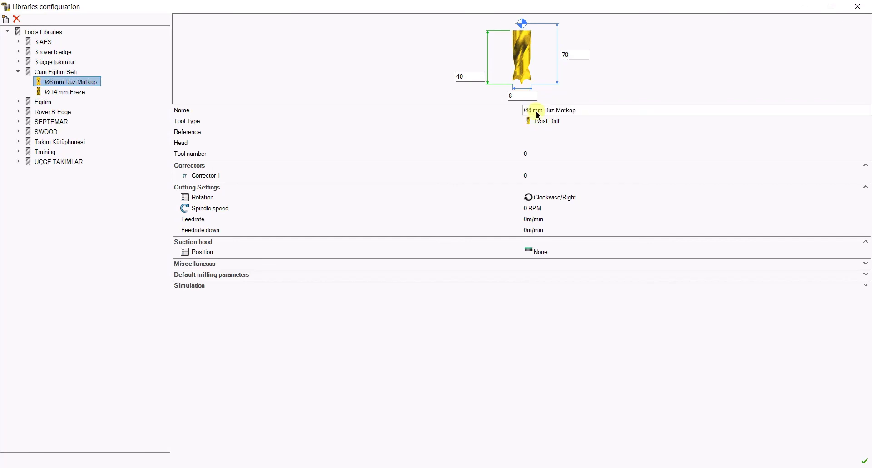
left_click(546, 132)
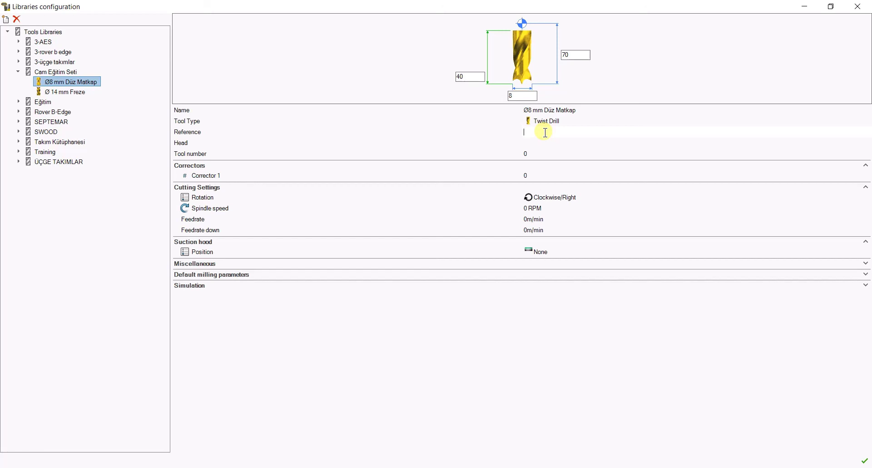
left_click(554, 109)
left_click(586, 109)
left_click_drag(590, 110, 551, 106)
left_click(552, 132)
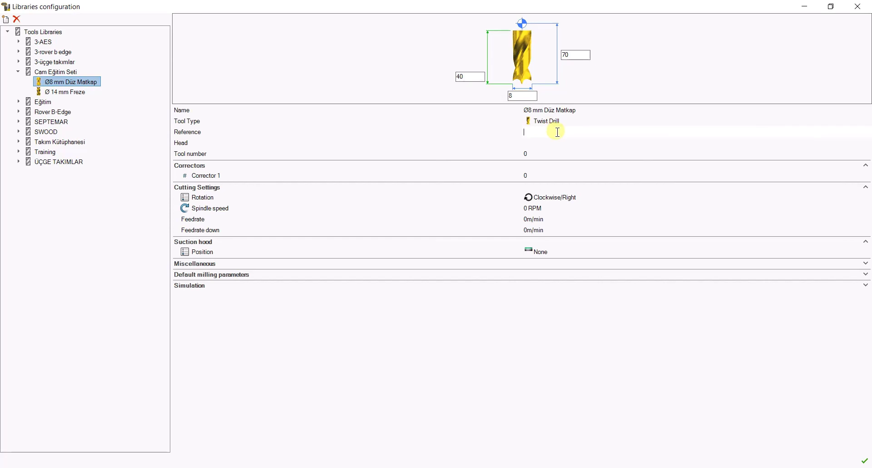
type("T02")
left_click(558, 133)
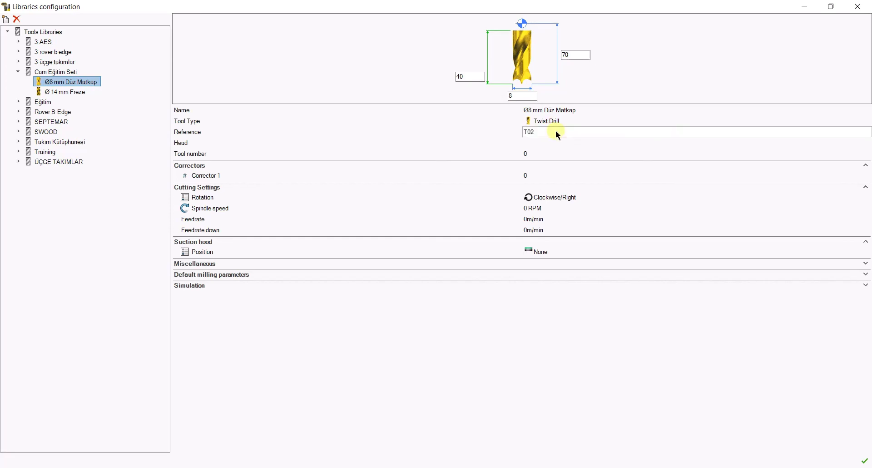
Set the drill's head to 1, tool number to 2 and corrector to 2.
left_click(543, 145)
type("1")
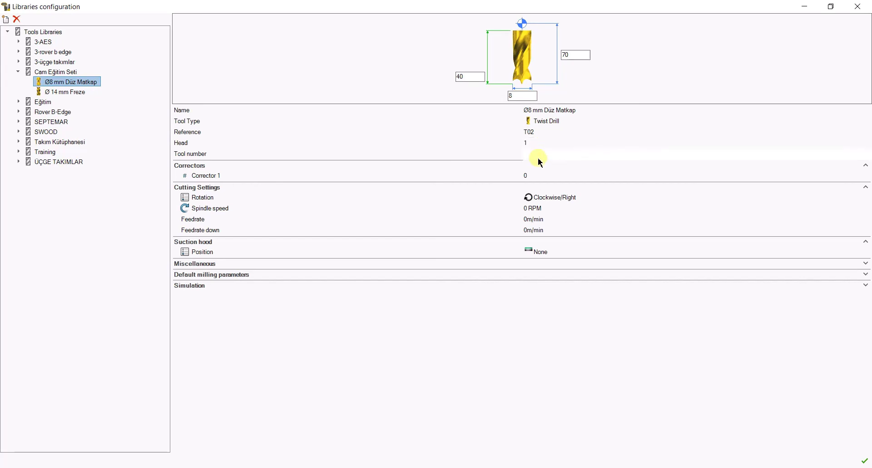
left_click(557, 157)
type("2")
left_click(544, 176)
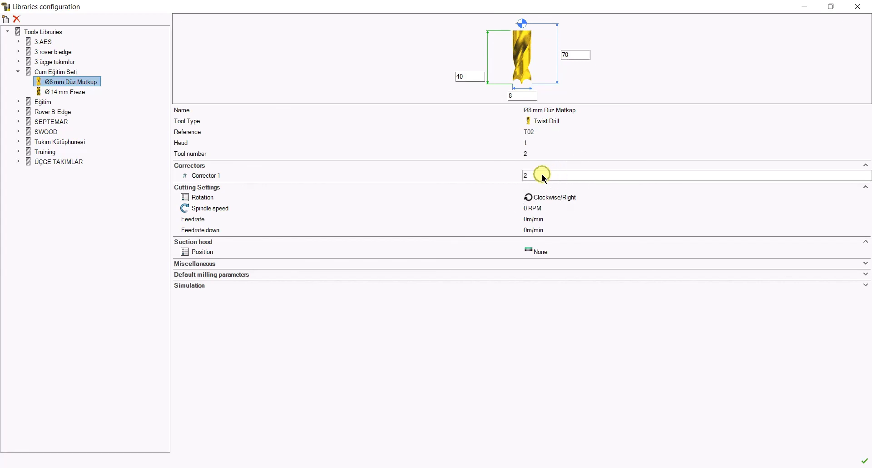
left_click(558, 198)
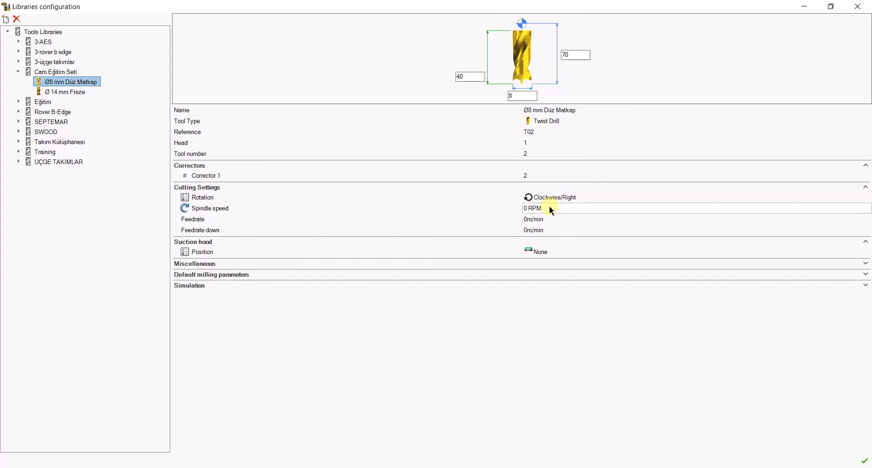
Set spindle speed 14000 RPM and feedrate 6 m/min, then confirm the library settings.
left_click(552, 207)
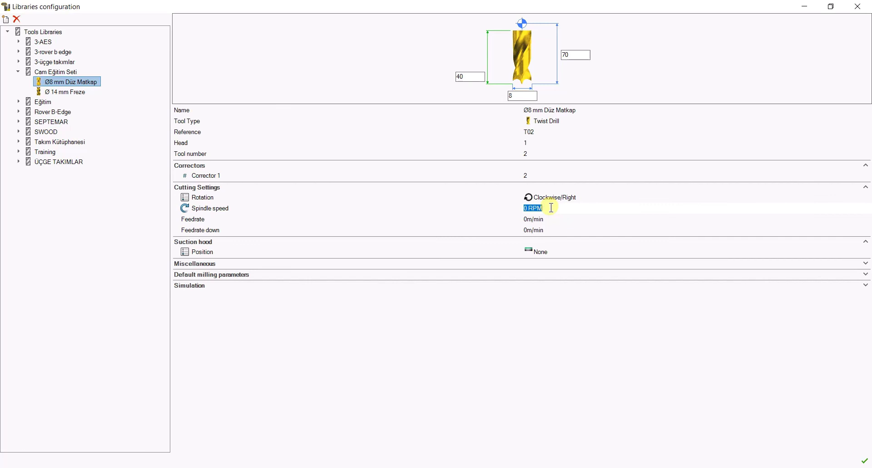
type("1400")
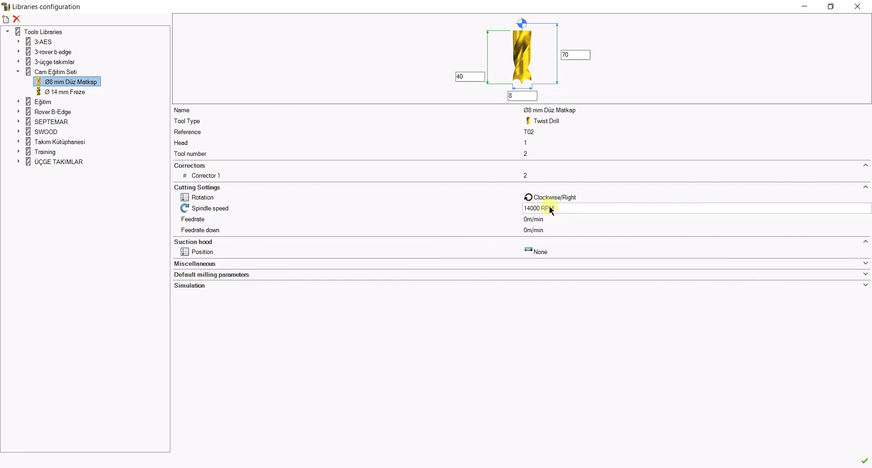
left_click(558, 219)
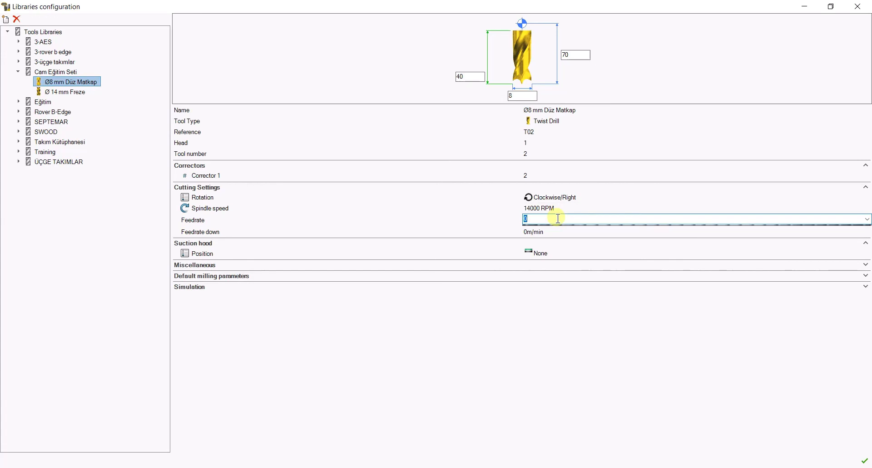
type("6")
key("Return")
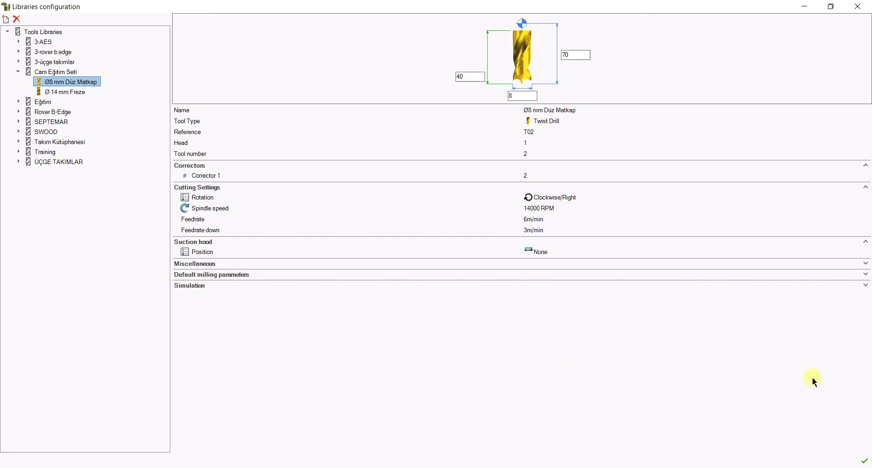
left_click(865, 460)
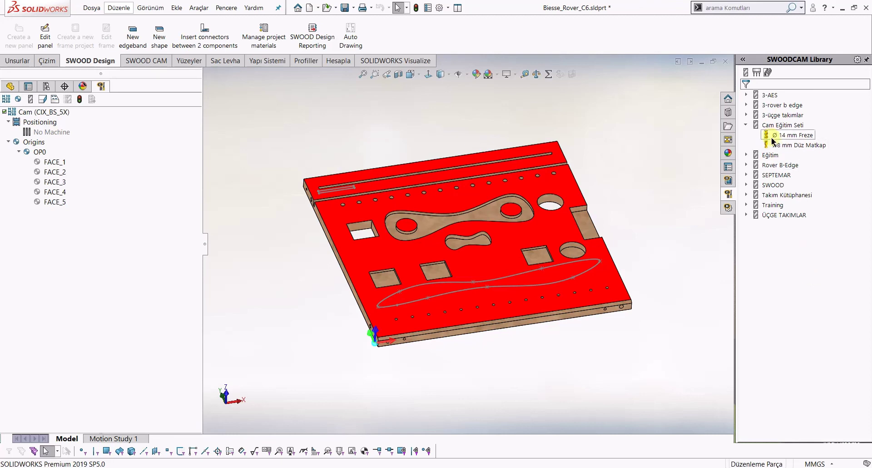
Expand the 3-rover b edge, 3-AES and Takım Kütüphanesi libraries, including Frezeler and Küre folders.
left_click(746, 105)
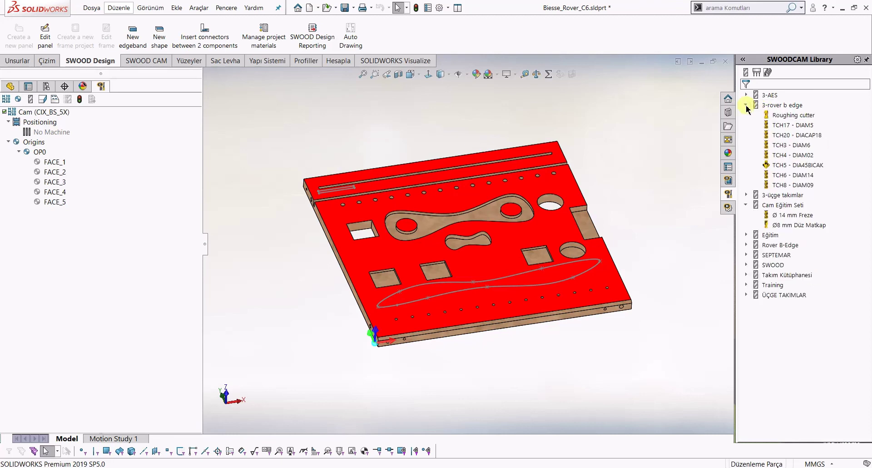
left_click(784, 109)
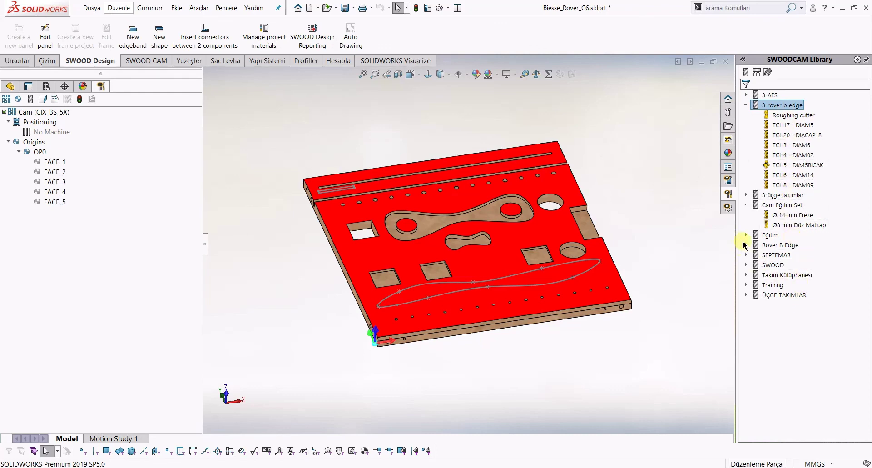
left_click(747, 95)
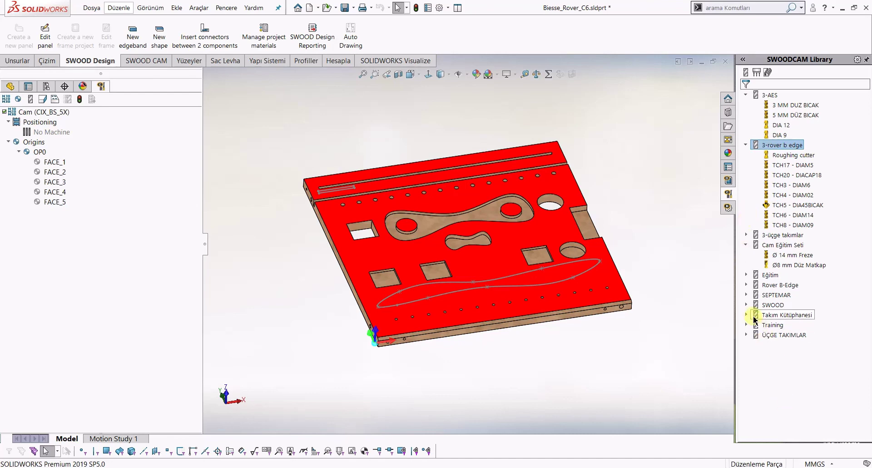
left_click(748, 315)
left_click(746, 315)
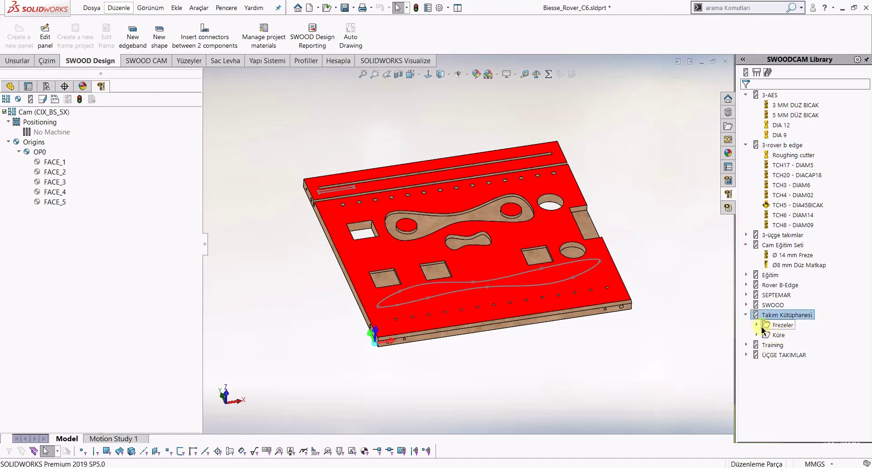
left_click(757, 325)
left_click(756, 415)
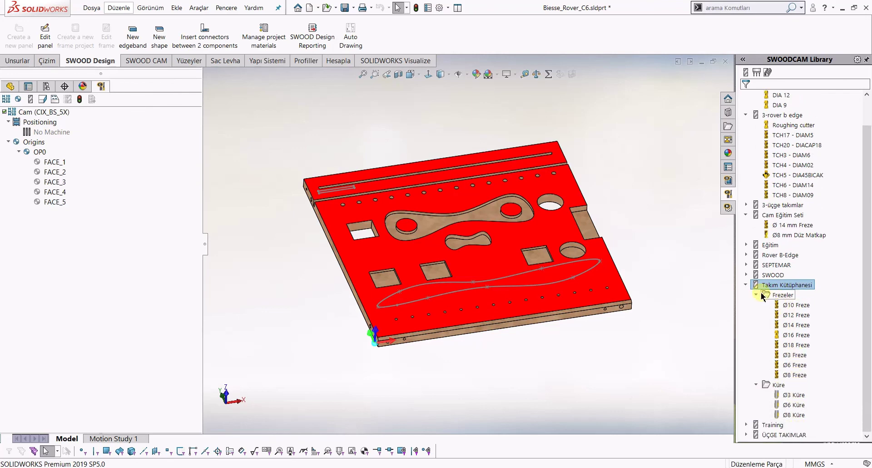
Collapse the Takım Kütüphanesi, Cam Eğitim Seti, 3-rover b edge and 3-AES libraries.
left_click(746, 284)
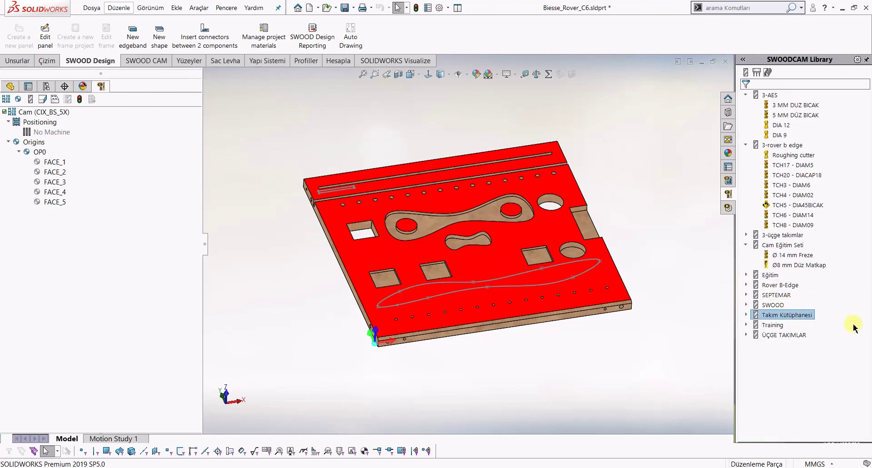
left_click(745, 245)
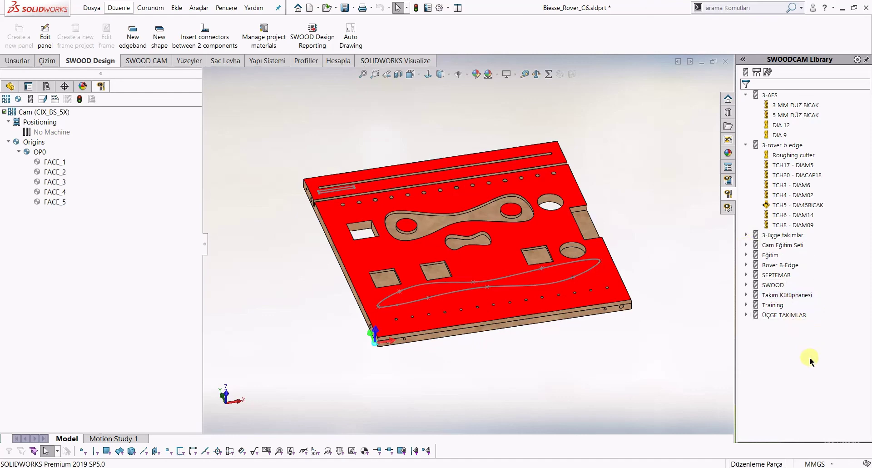
left_click(746, 145)
left_click(745, 95)
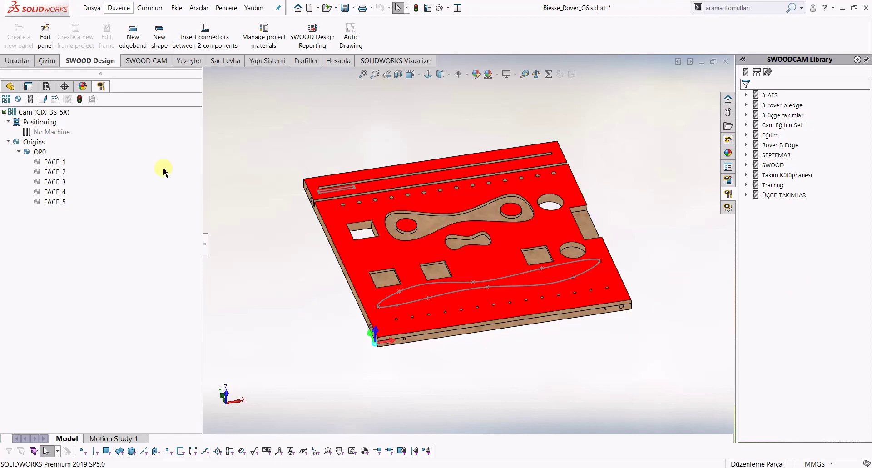
left_click(31, 103)
Switch the library to aggregates and open AG_TEST, viewing it in a tilted 3D view.
left_click(758, 72)
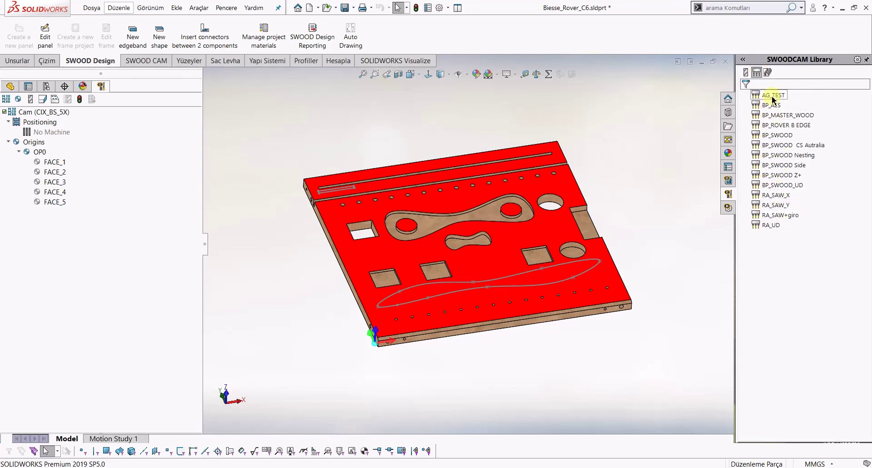
right_click(772, 95)
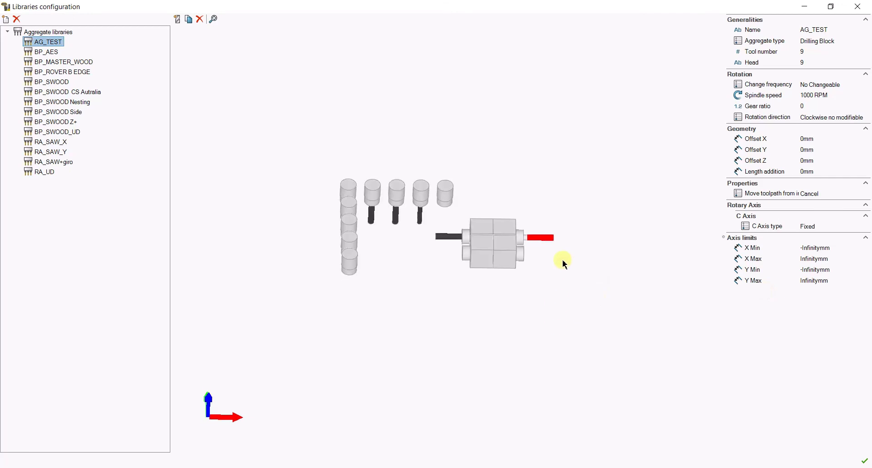
mouse_move(565, 263)
middle_mouse_down()
mouse_move(547, 214)
mouse_move(495, 230)
mouse_move(506, 210)
mouse_move(576, 238)
mouse_move(590, 253)
middle_mouse_up()
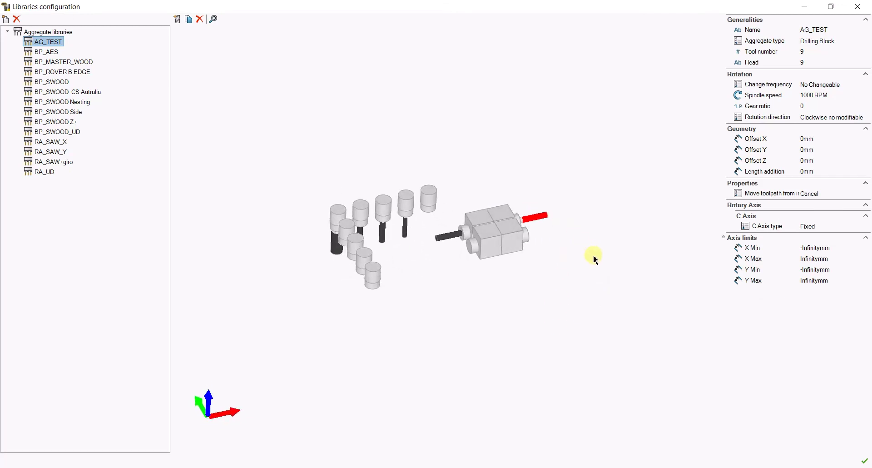
Inspect the BP_MASTER_WOOD and BP_SWOOD aggregates in perspective, then close the configuration window.
left_click(51, 61)
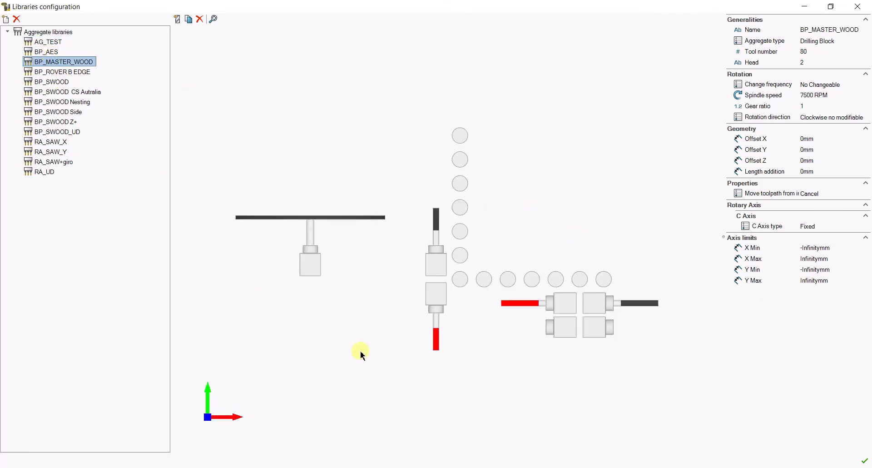
mouse_move(490, 413)
middle_mouse_down()
mouse_move(454, 356)
mouse_move(504, 294)
mouse_move(503, 236)
mouse_move(386, 370)
mouse_move(459, 312)
middle_mouse_up()
left_click(54, 82)
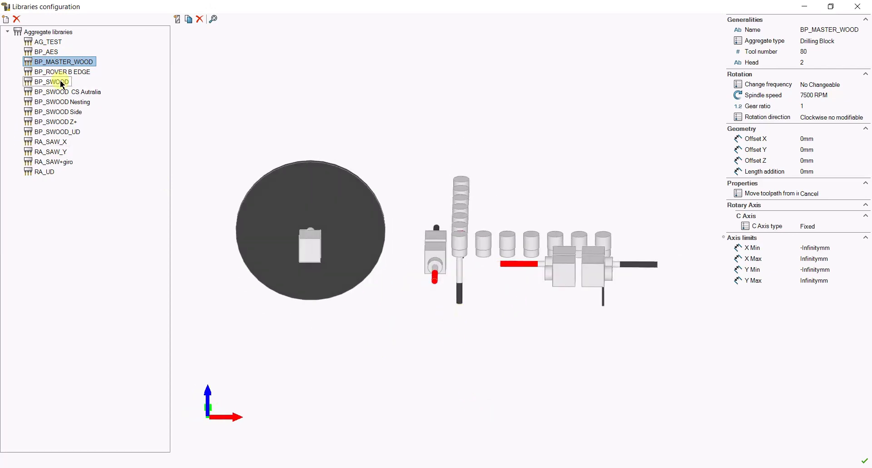
mouse_move(380, 323)
middle_mouse_down()
mouse_move(354, 253)
mouse_move(428, 200)
mouse_move(393, 237)
mouse_move(413, 278)
mouse_move(396, 273)
middle_mouse_up()
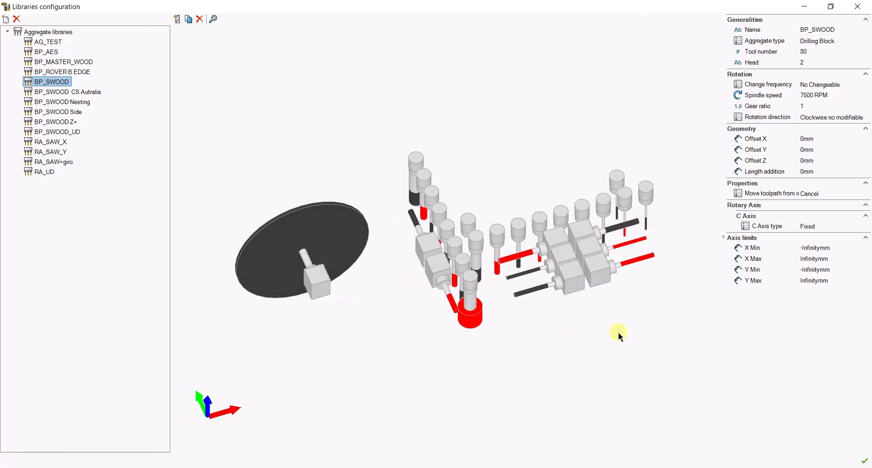
left_click(864, 460)
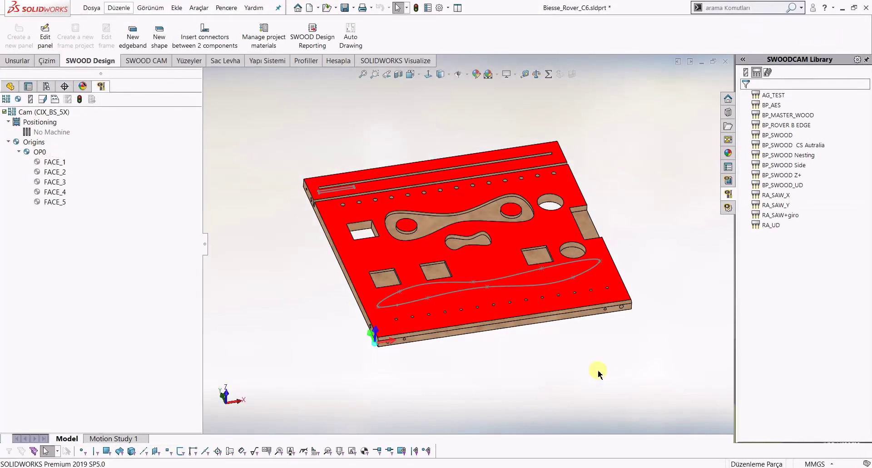